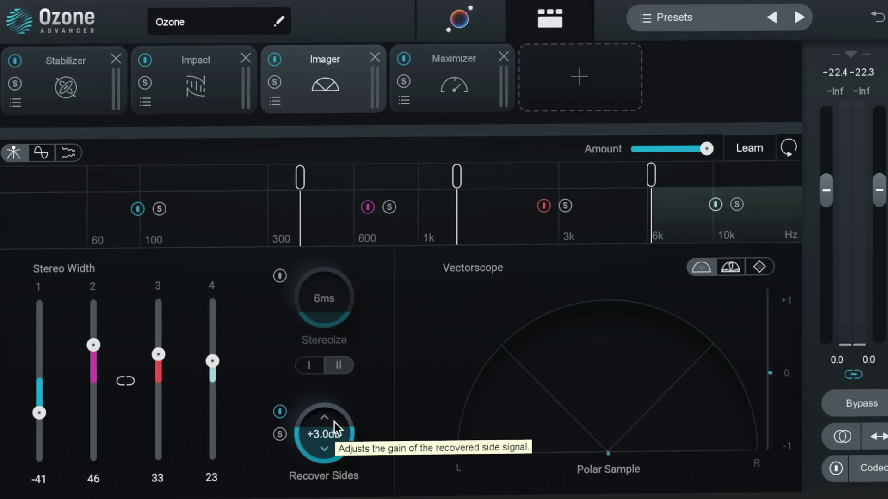
Open the Maximizer module from the processing chain.
click(456, 99)
mouse_move(551, 290)
mouse_down()
mouse_move(551, 279)
mouse_move(550, 290)
mouse_up()
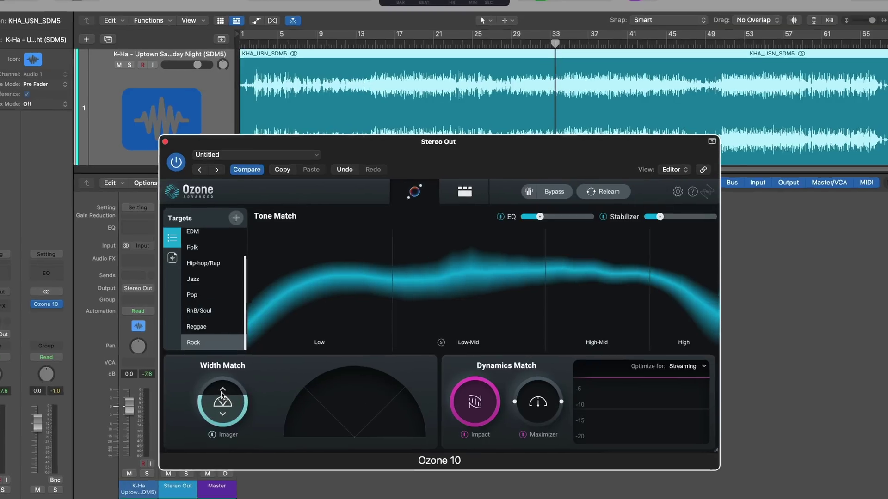
Play the track and lower the Width Match Imager amount.
key(space)
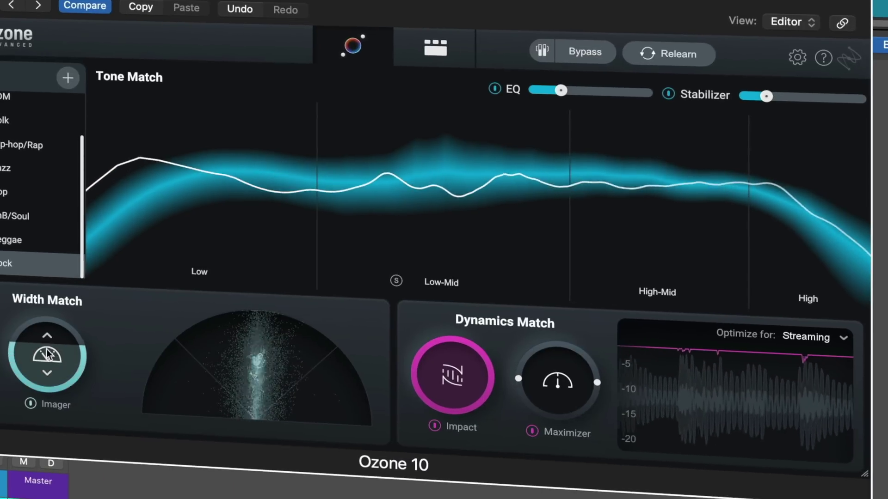
drag(48, 340, 48, 371)
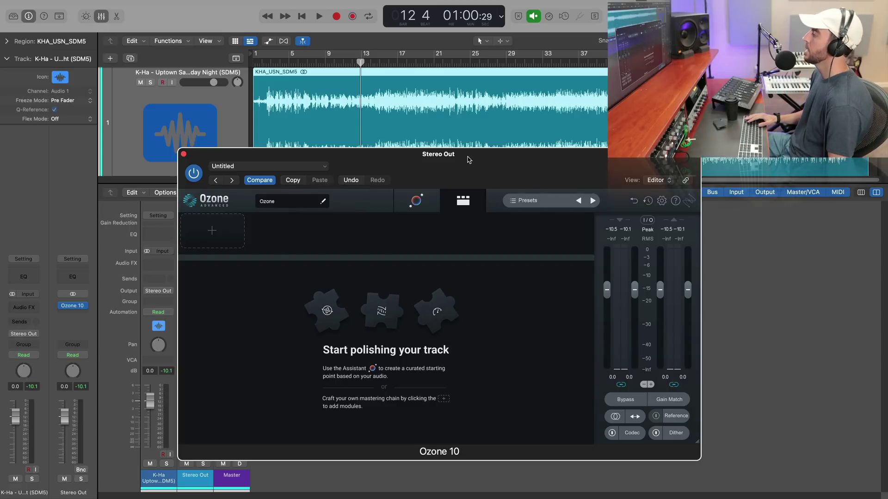
Run the Assistant on the stereo output, feeding it the track from bar 15 so it builds a mastering chain.
key(space)
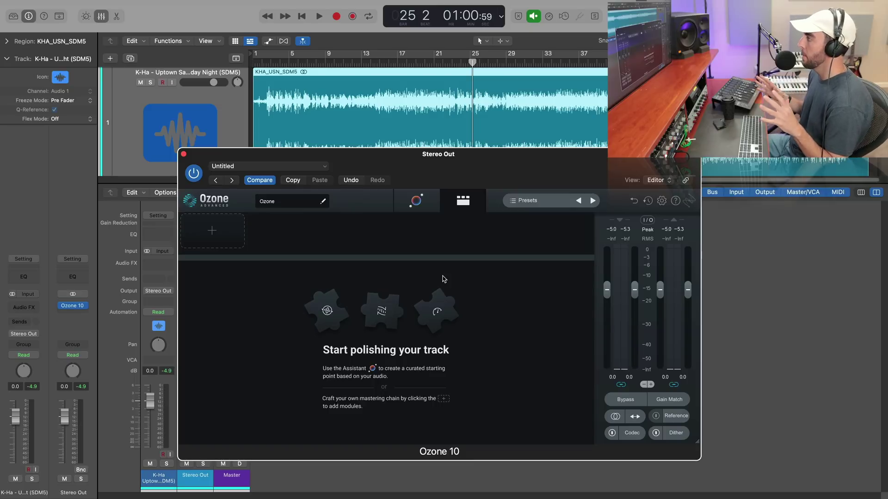
click(417, 201)
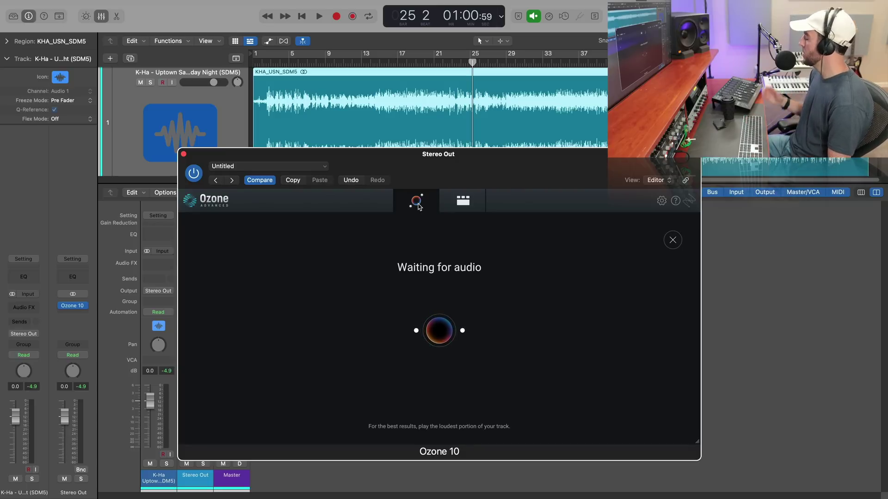
click(416, 64)
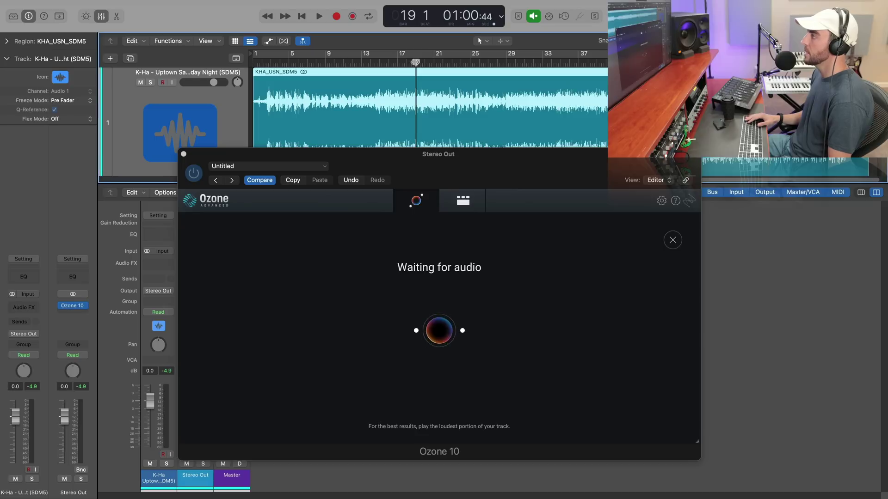
click(379, 61)
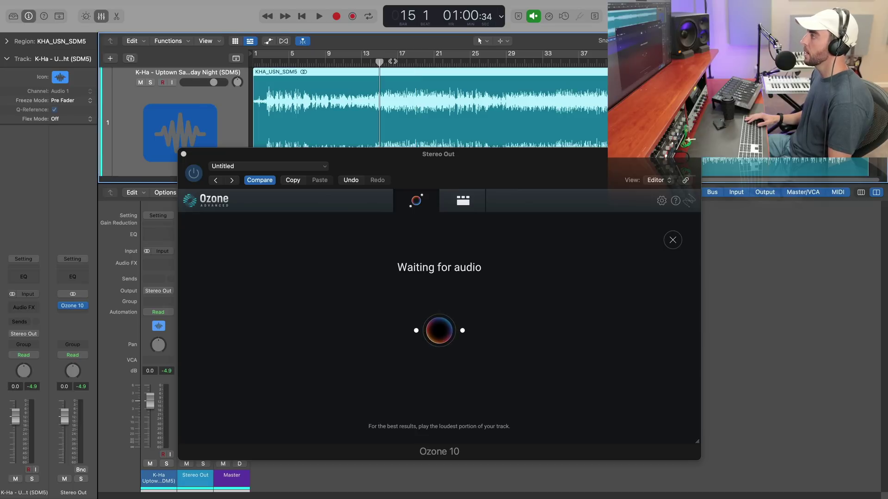
key(space)
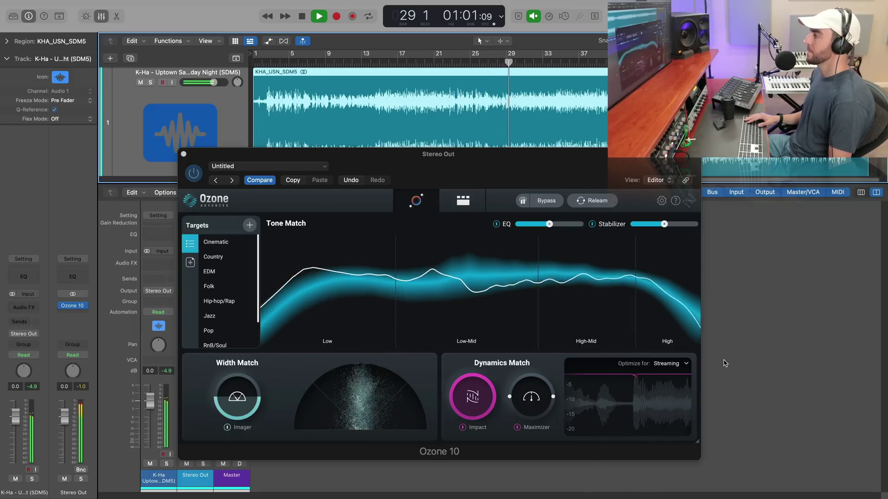
key(space)
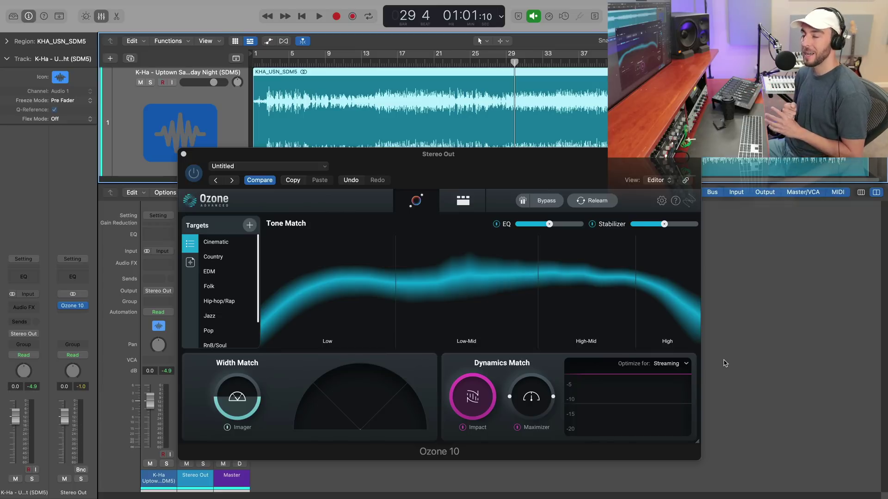
Compare the Hip-hop/Rap and Rock tone targets during playback, ending on Rock.
scroll(231, 279, down, 3)
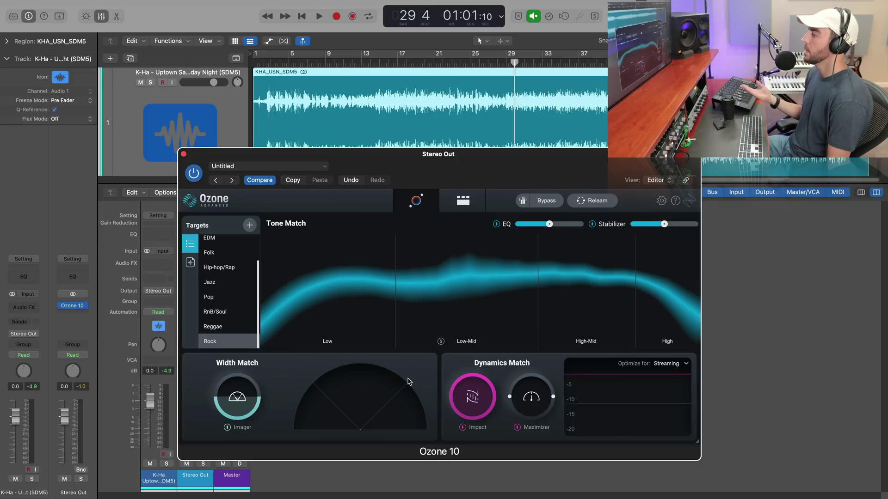
click(236, 269)
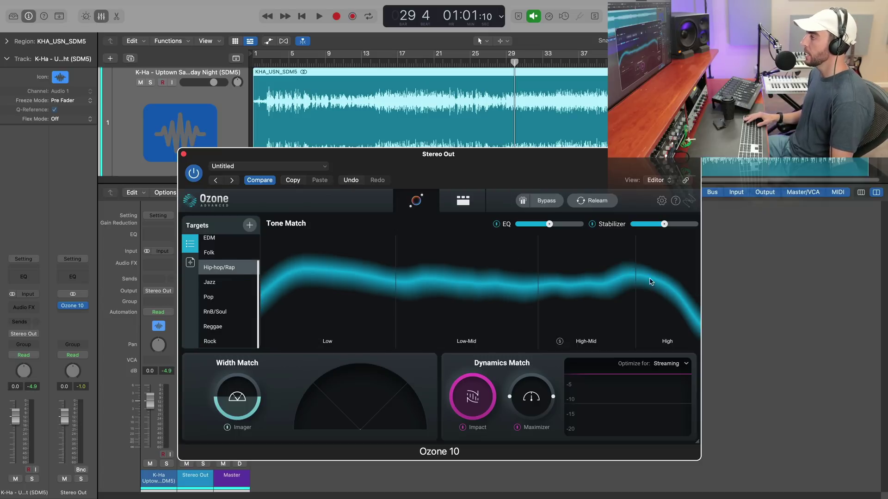
key(space)
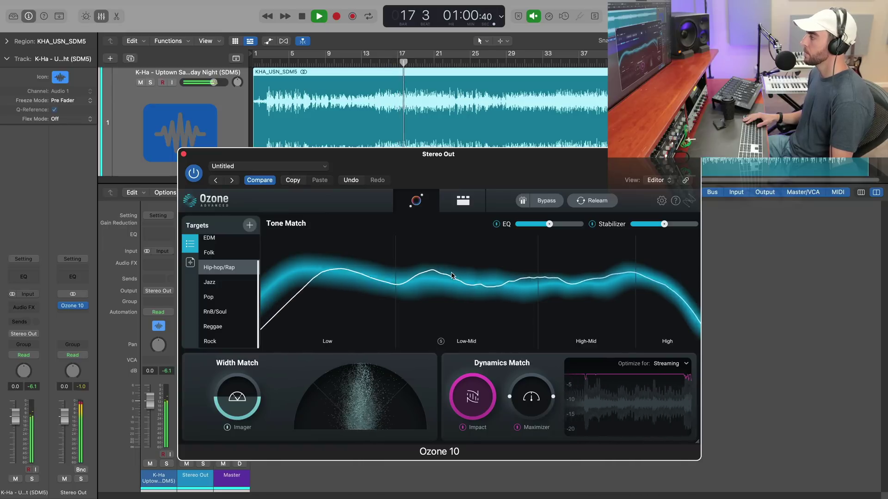
click(210, 341)
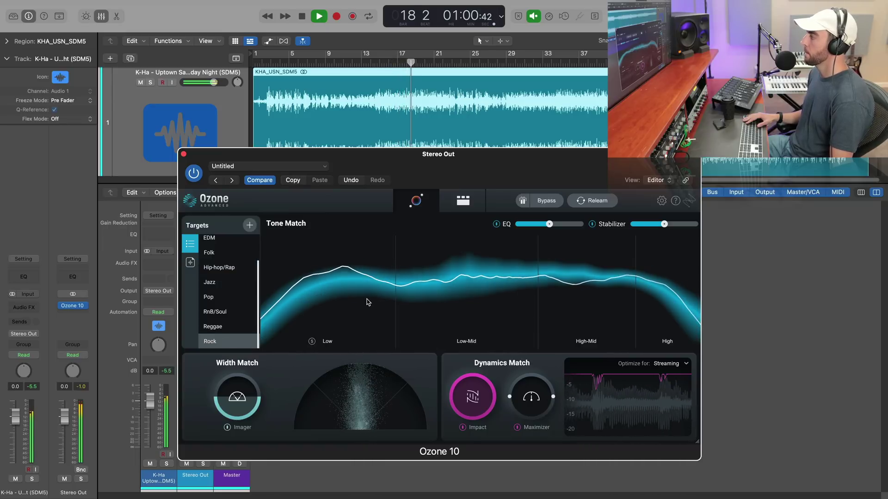
click(225, 268)
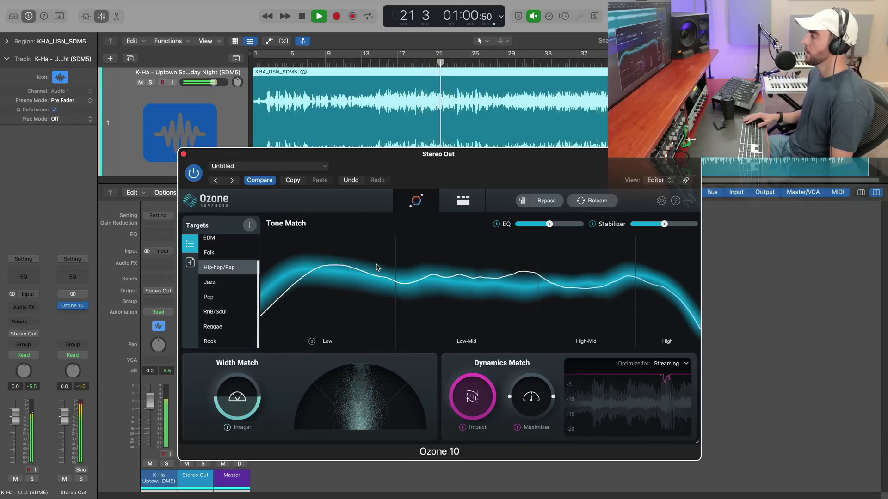
key(space)
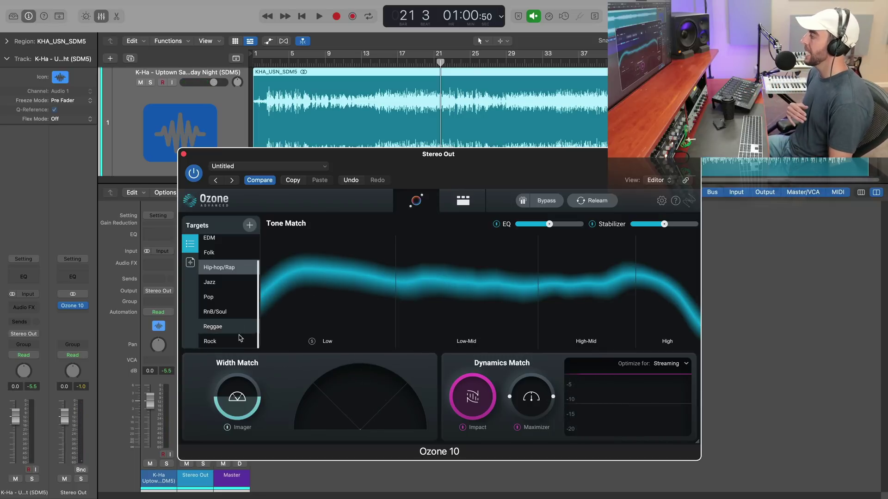
click(217, 342)
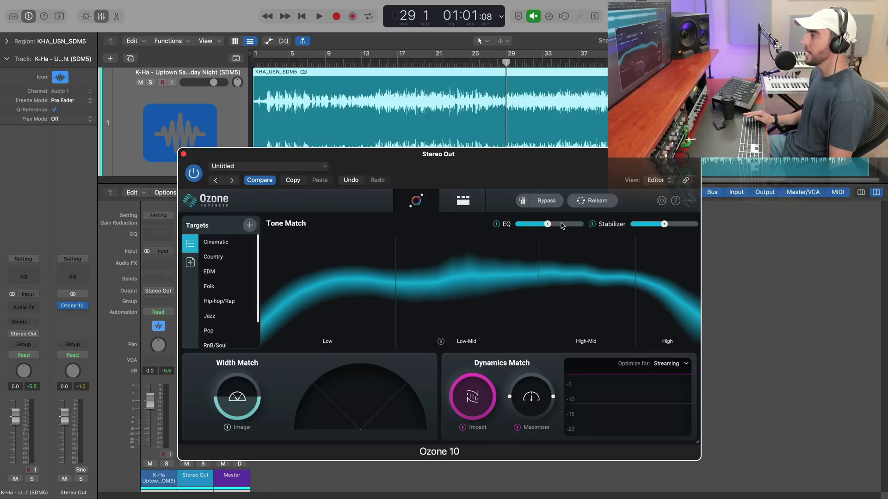
scroll(221, 276, down, 2)
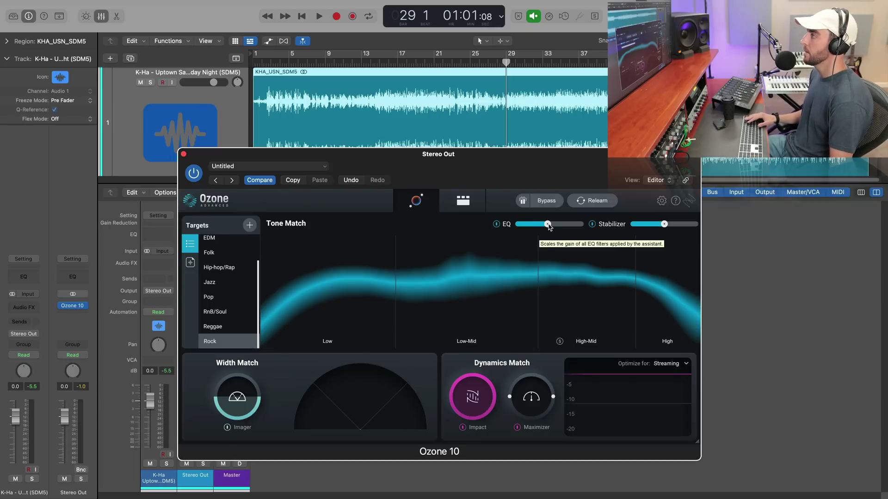
Lower the Tone Match EQ amount to about a quarter and the Stabilizer amount to about a fifth, auditioning the track.
mouse_move(549, 226)
mouse_down()
mouse_move(527, 227)
mouse_move(585, 228)
mouse_move(541, 230)
mouse_up()
key(space)
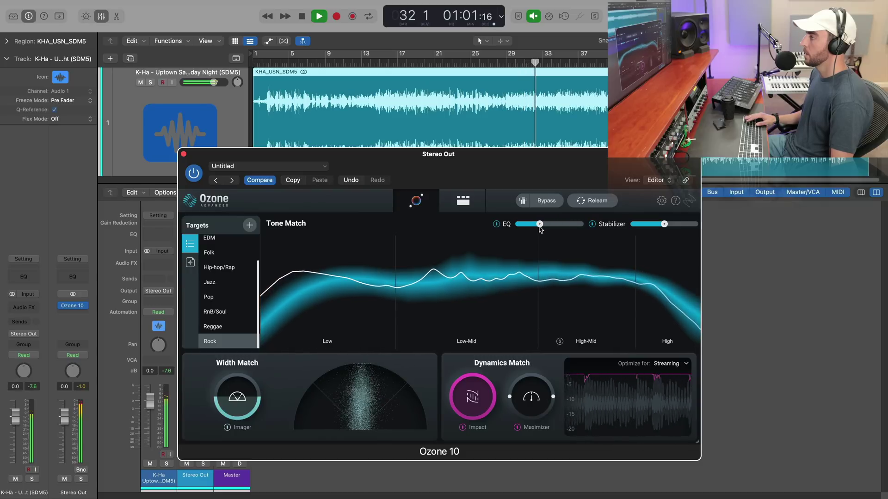
drag(540, 230, 534, 230)
key(space)
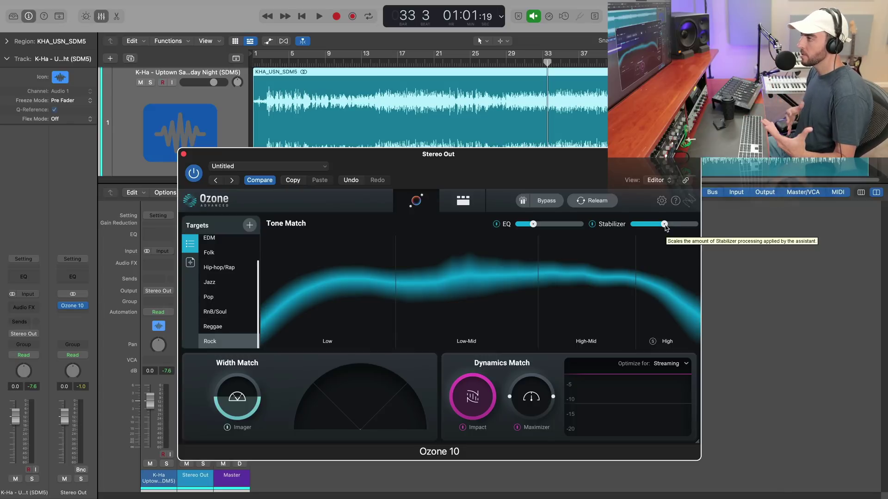
drag(665, 228, 660, 227)
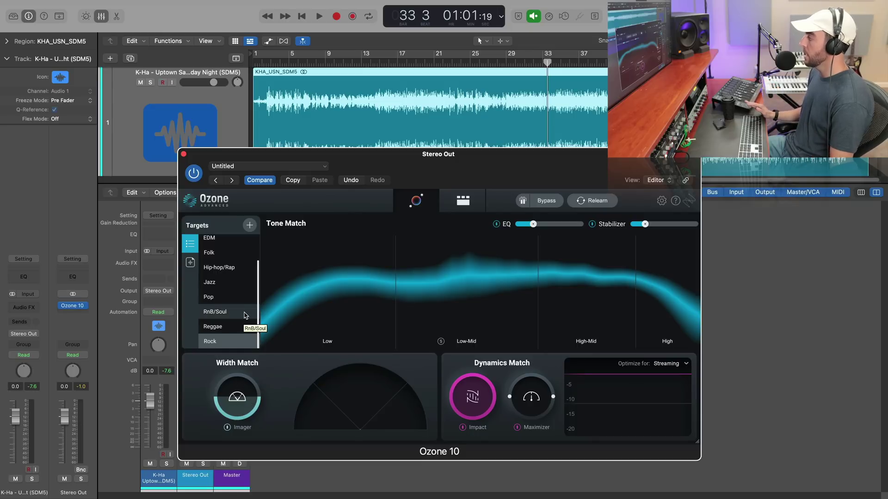
Slightly raise the Width Match Imager amount and adjust the Dynamics Match Impact amount while the track plays.
drag(238, 419, 237, 400)
key(space)
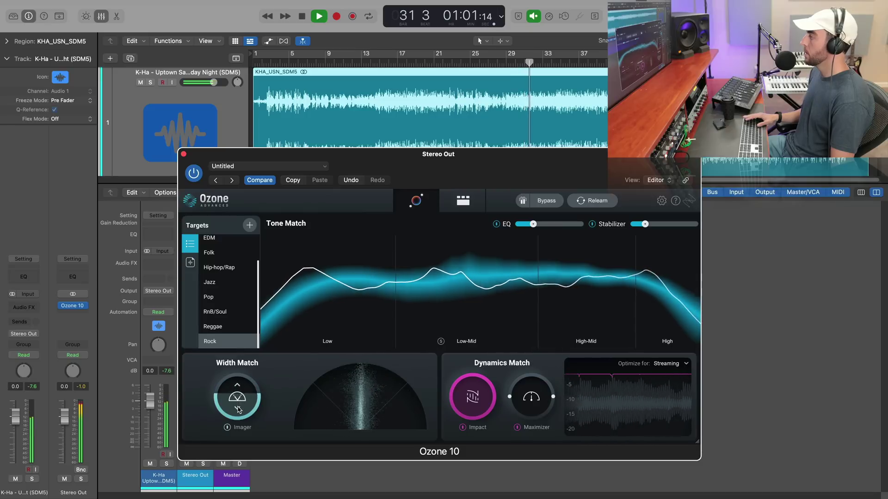
drag(475, 410, 476, 380)
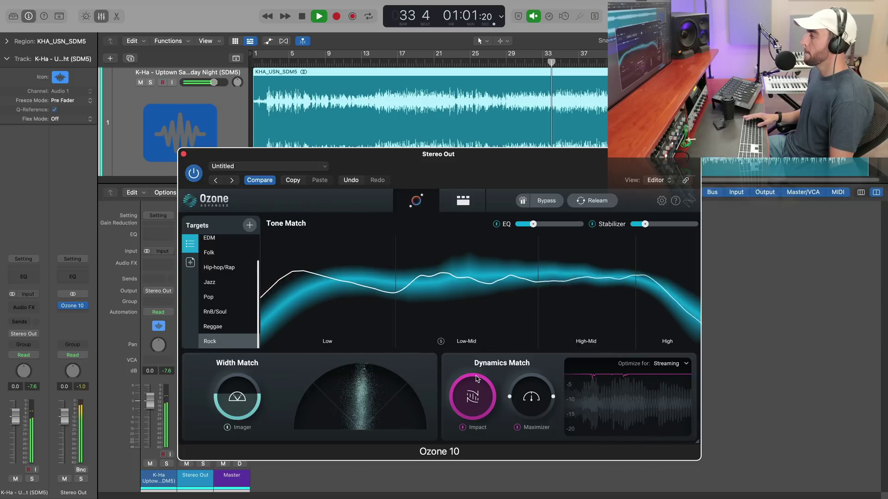
key(space)
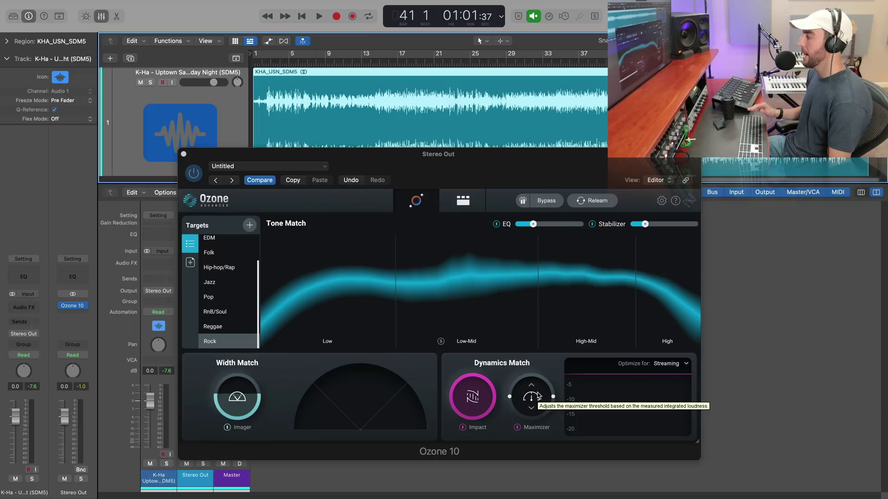
click(539, 396)
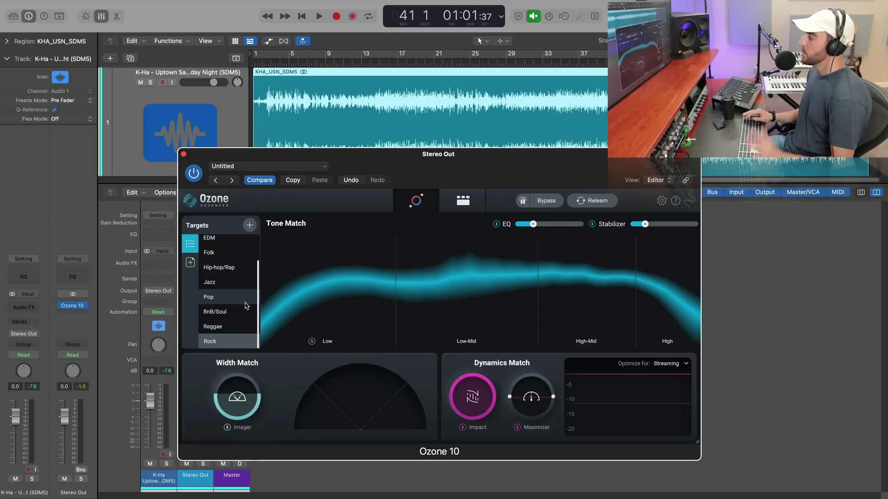
Browse the genre targets and apply the custom reference target KHA_CFM_SDMS3 instead.
scroll(245, 306, up, 3)
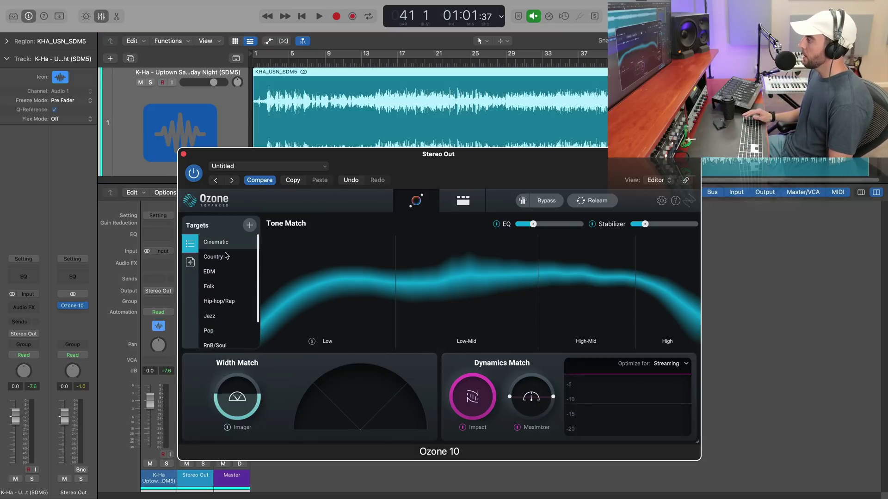
scroll(229, 273, down, 2)
scroll(232, 272, up, 2)
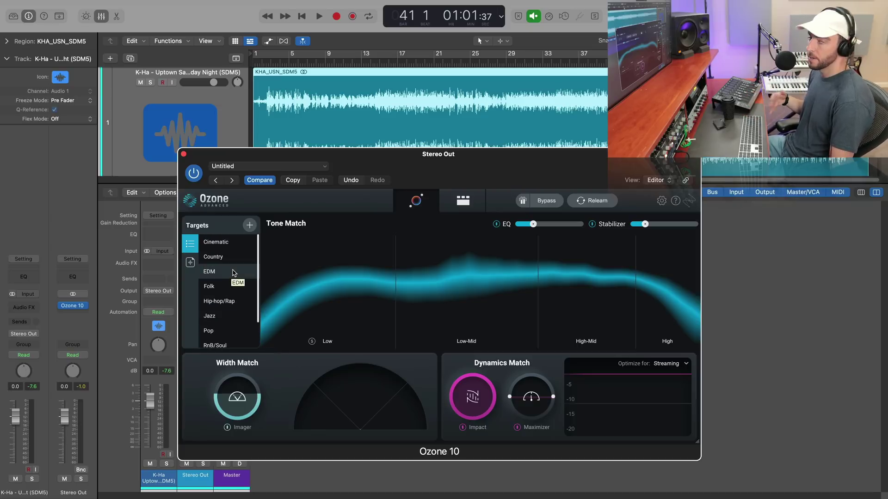
scroll(234, 272, down, 2)
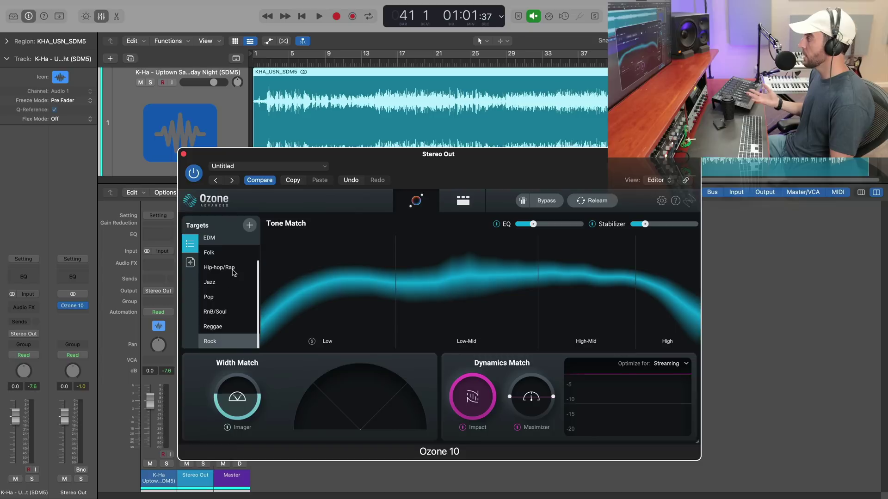
click(189, 264)
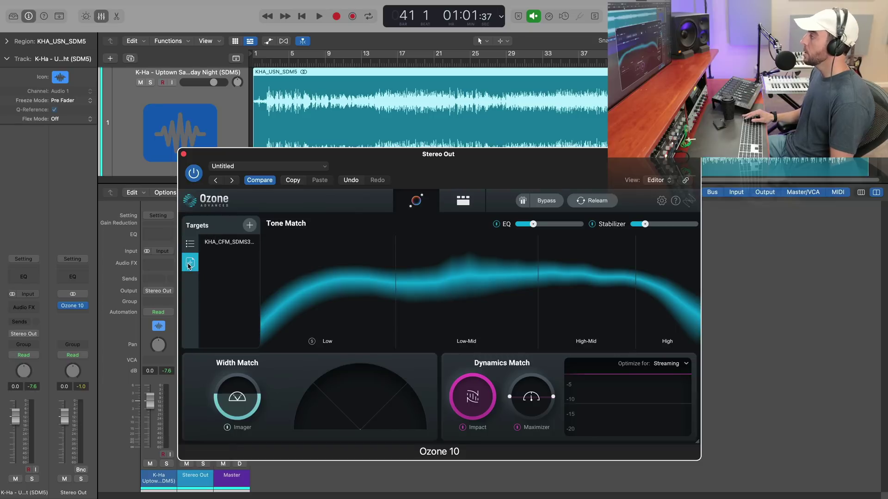
click(235, 247)
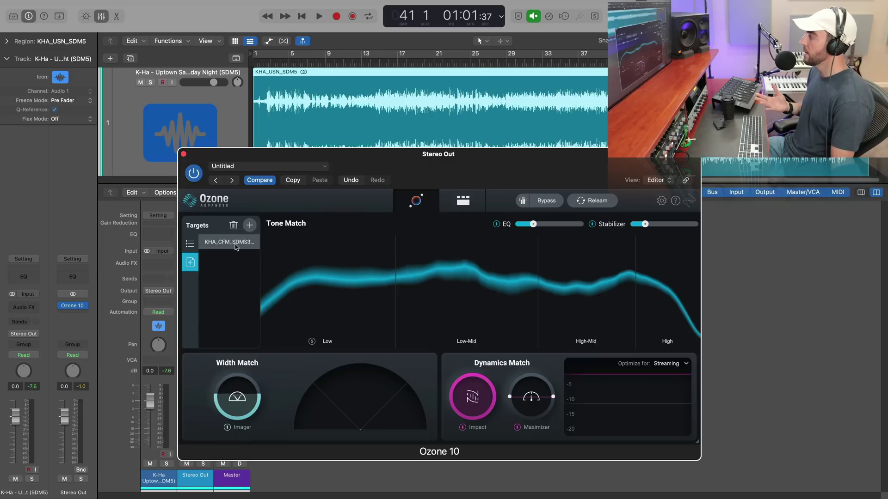
Switch the tone target back to the Rock genre.
click(190, 246)
scroll(224, 303, down, 5)
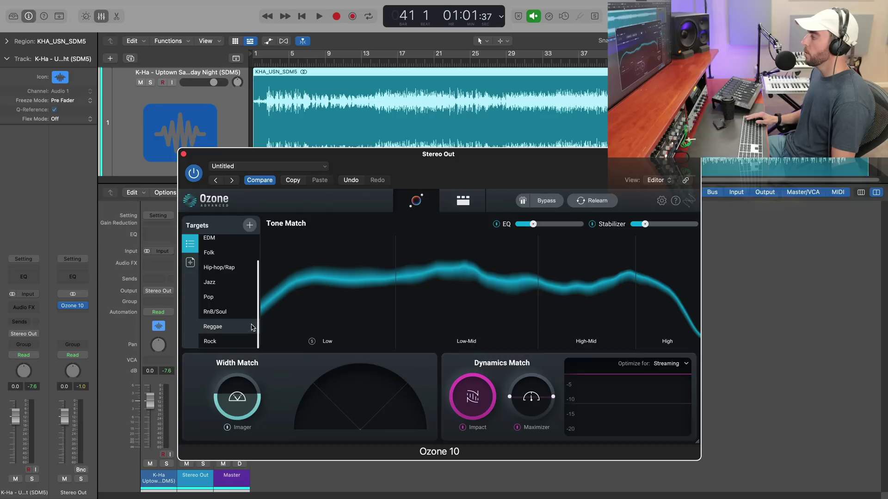
click(233, 341)
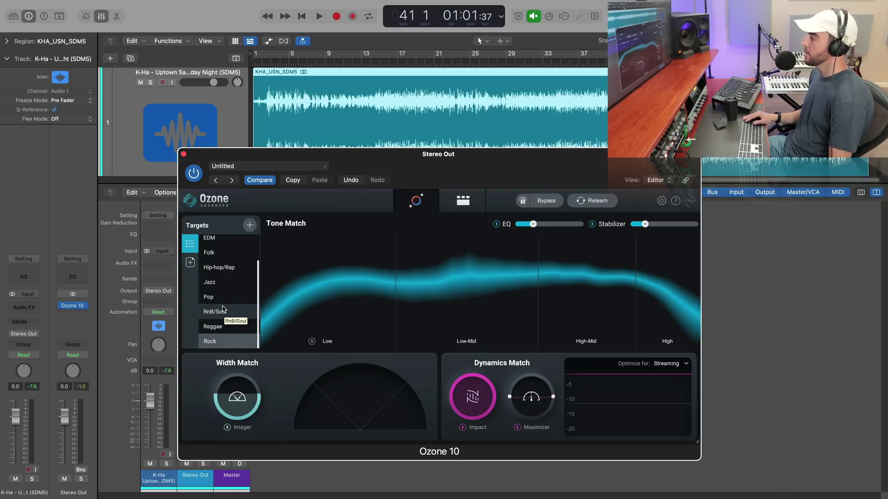
In the detailed module view, raise the Stabilizer amount to 50, and to 100 while playing from about bar 11.
click(462, 201)
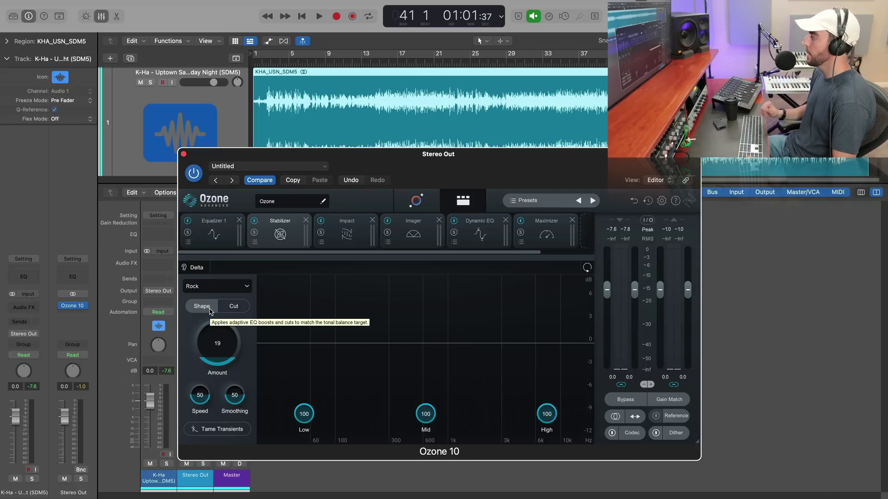
drag(225, 354, 227, 318)
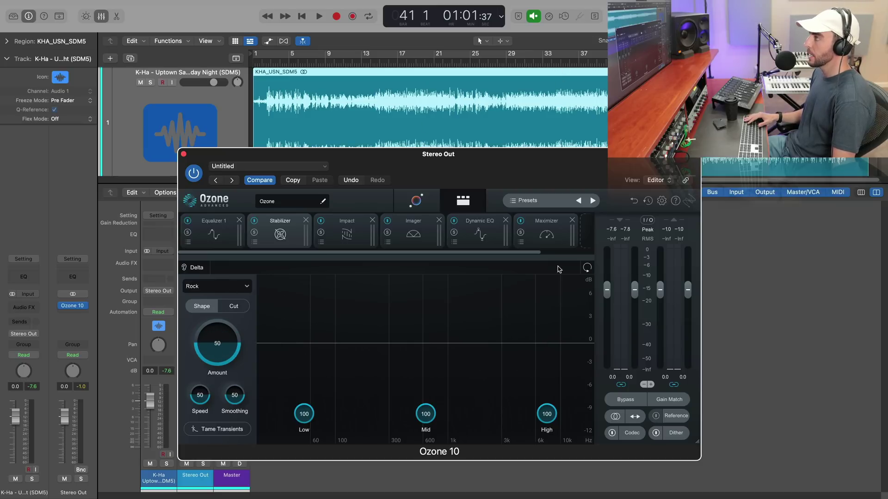
click(348, 64)
key(space)
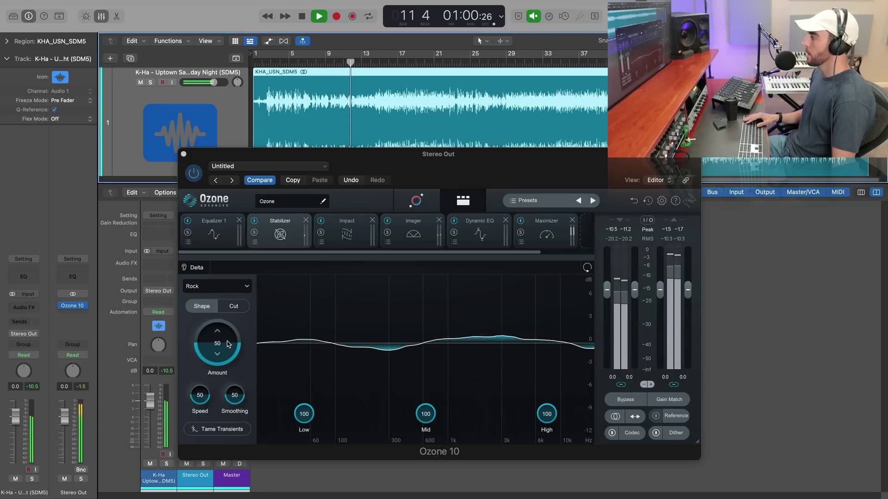
drag(230, 347, 227, 296)
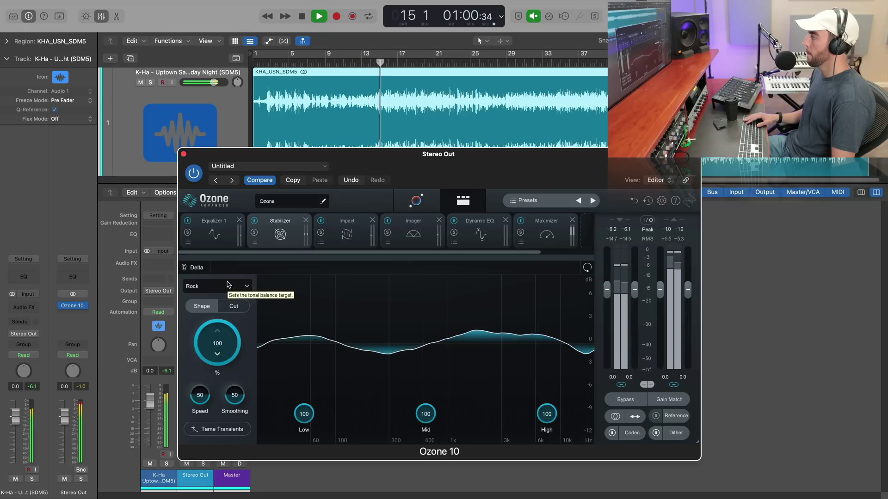
Lower the Stabilizer amount to 30 during playback and stop the track.
drag(226, 343, 229, 369)
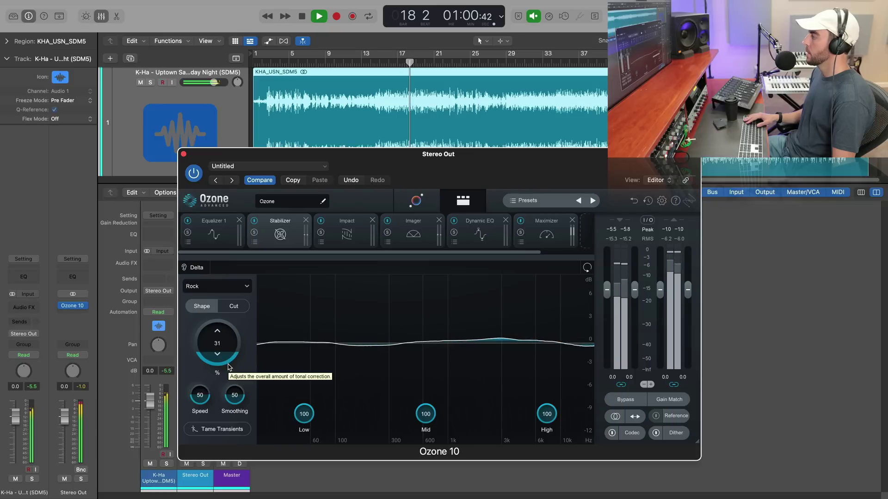
key(space)
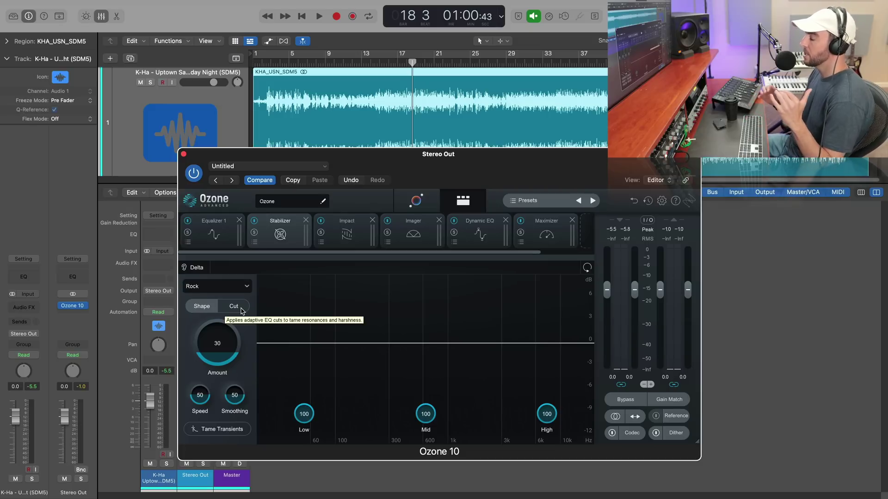
Switch the Stabilizer to Cut mode and set its Amount to 100 and Sensitivity to 52 while playing from about bar 29.
click(239, 307)
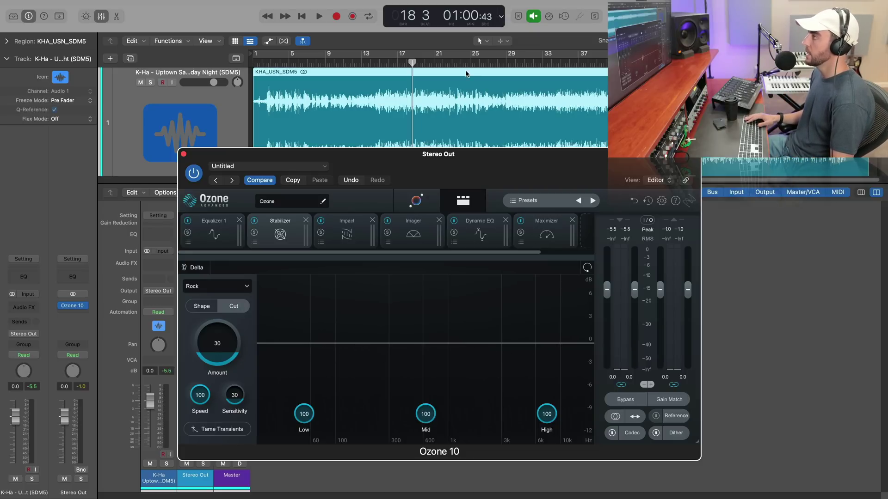
click(508, 72)
key(space)
drag(217, 343, 227, 267)
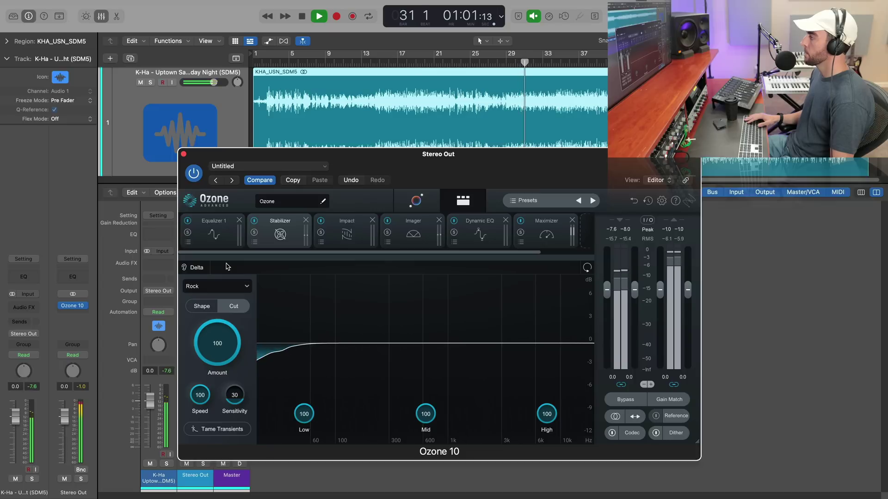
drag(234, 396, 240, 376)
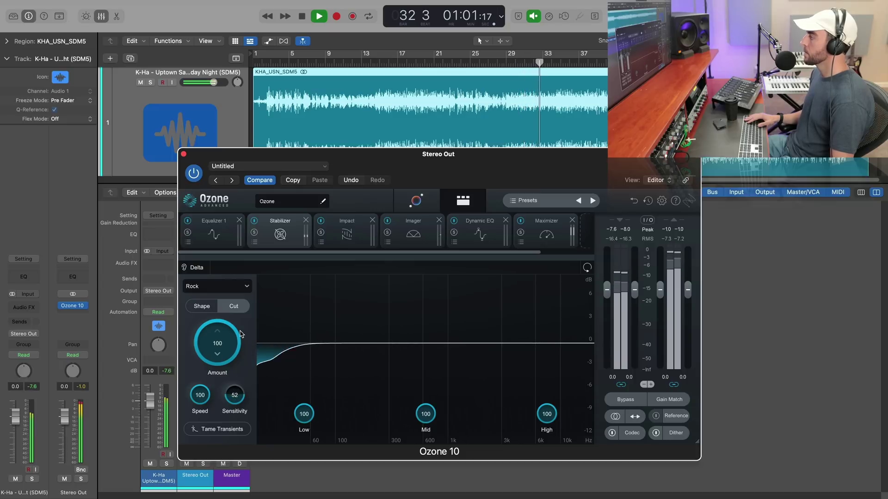
key(space)
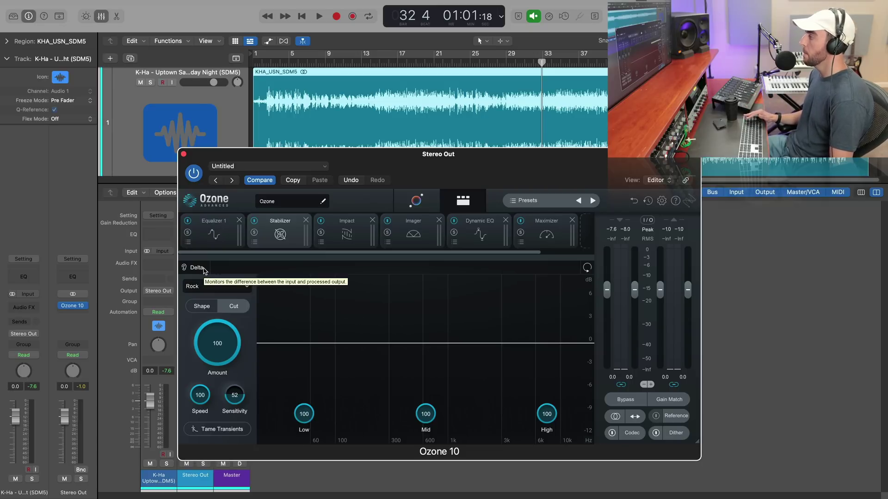
Monitor the Stabilizer's Delta signal in Shape mode and lower the Amount to 31 during playback.
click(204, 270)
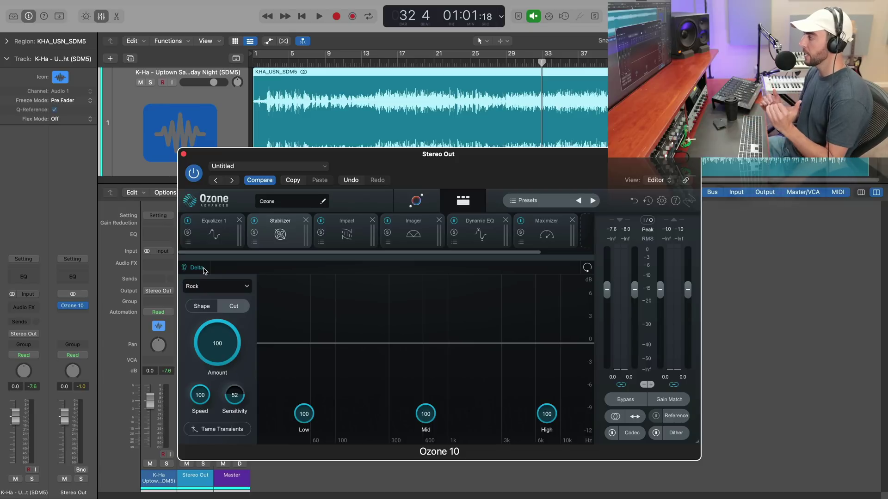
click(212, 308)
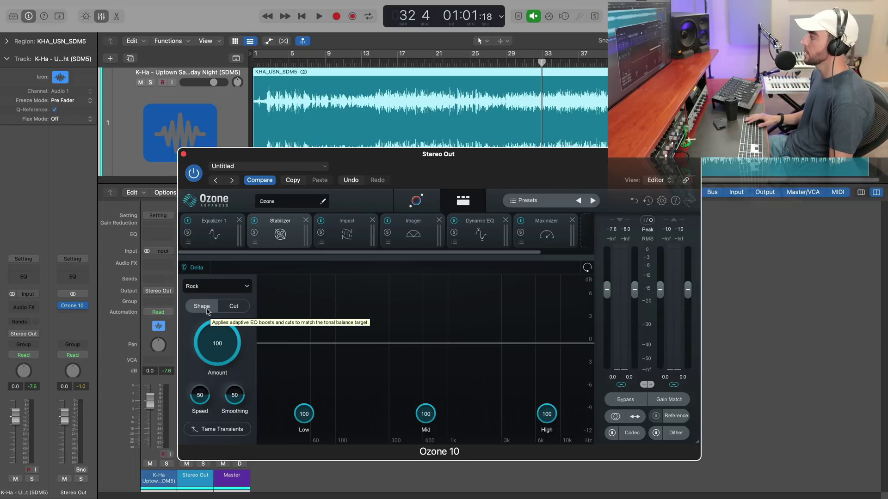
key(space)
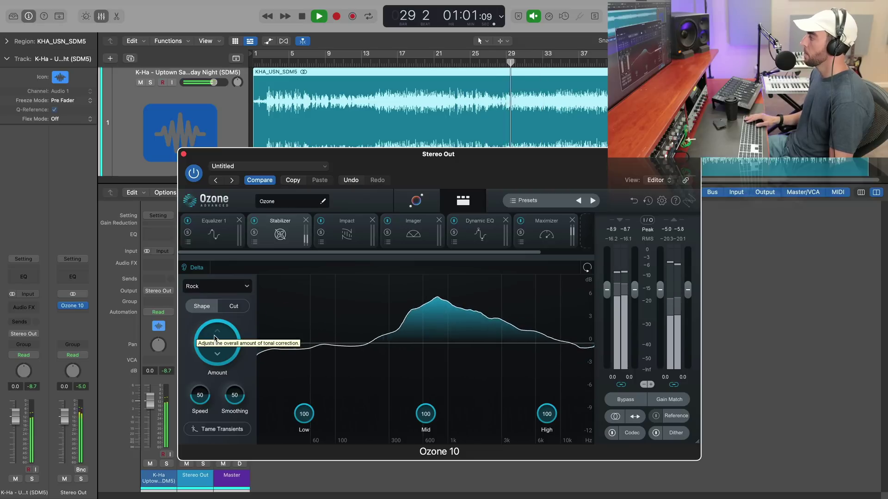
drag(215, 338, 204, 420)
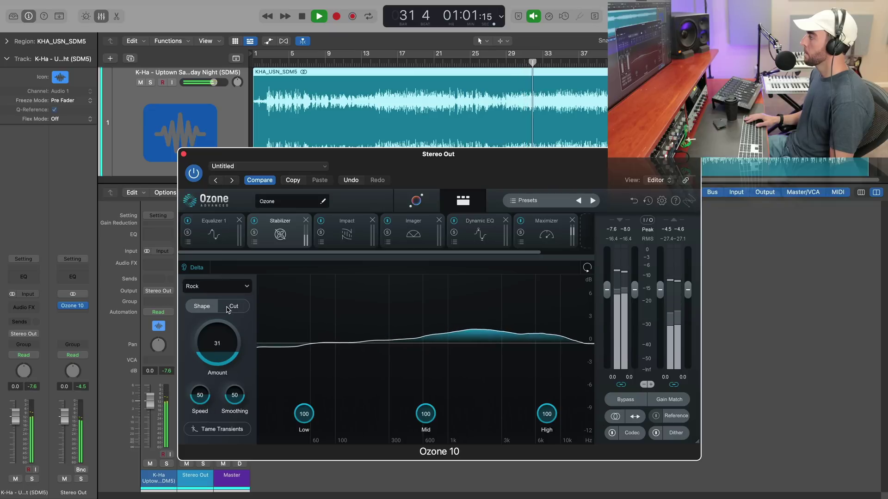
Try the Stabilizer's Cut mode with the Amount at 50, stop playback and return to Shape mode.
click(231, 307)
mouse_move(227, 352)
mouse_down()
mouse_move(226, 273)
mouse_move(231, 336)
mouse_up()
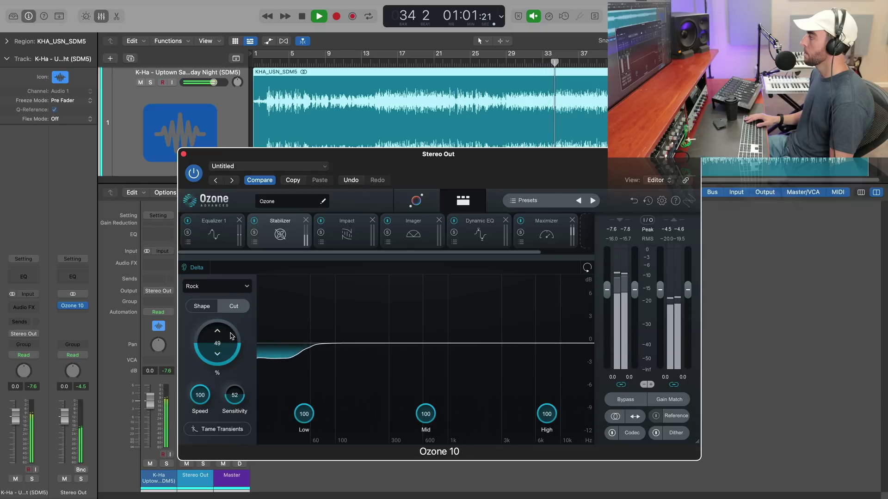
key(space)
click(202, 307)
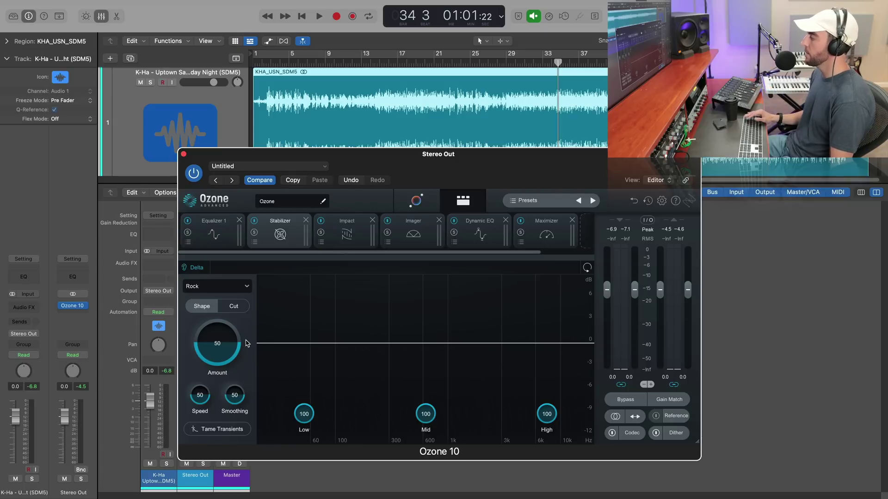
Set the Stabilizer's Amount to 31, Speed to 34 and Smoothing to 76 while playing from bar 39, and turn off Delta monitoring.
drag(223, 342, 223, 356)
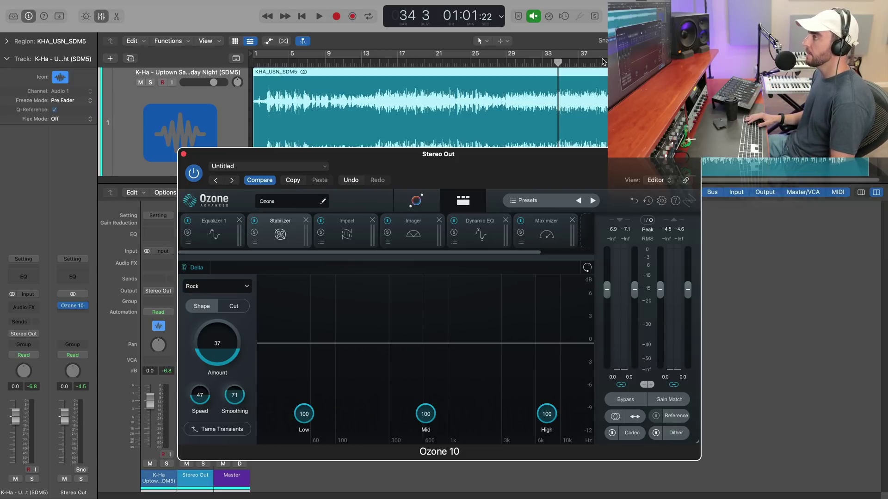
click(602, 62)
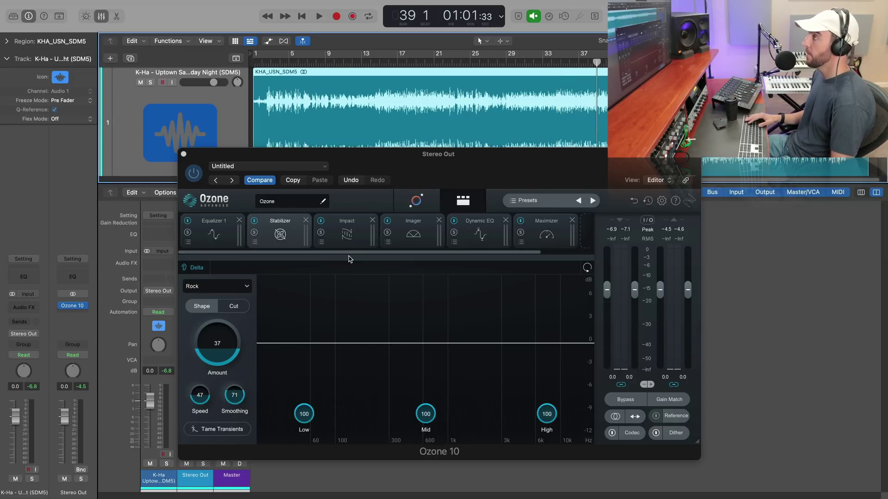
key(space)
drag(225, 352, 225, 345)
drag(239, 391, 197, 380)
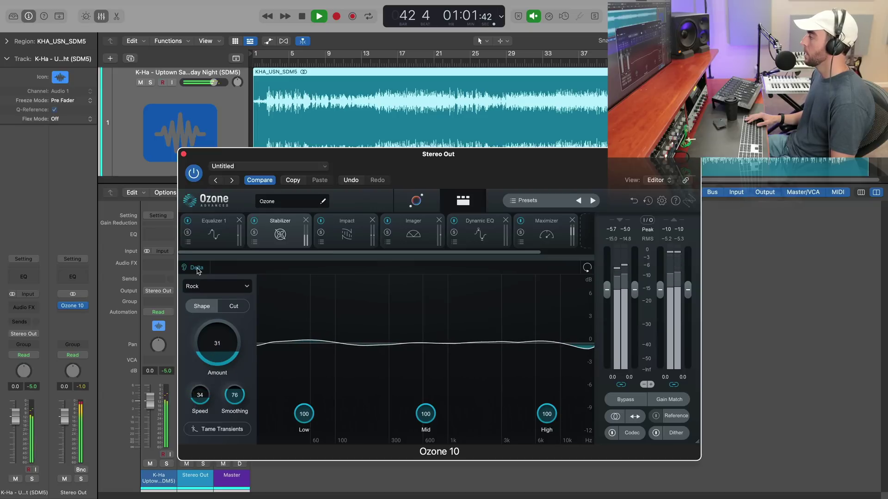
click(197, 269)
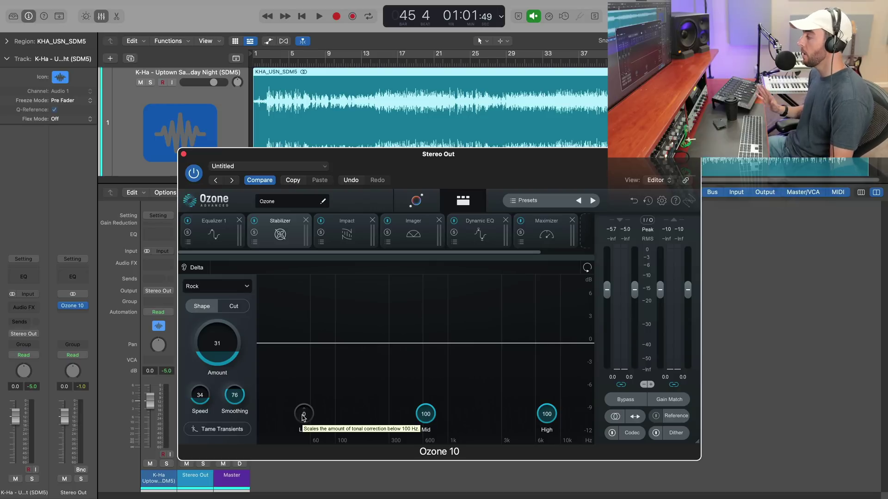
Try lowering the Stabilizer's Mid band correction and stop playback after auditioning the track.
drag(425, 415, 426, 430)
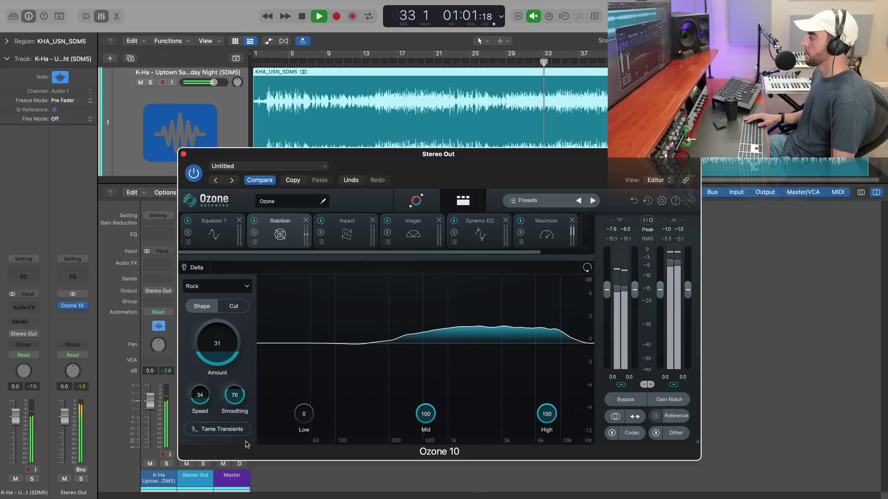
key(space)
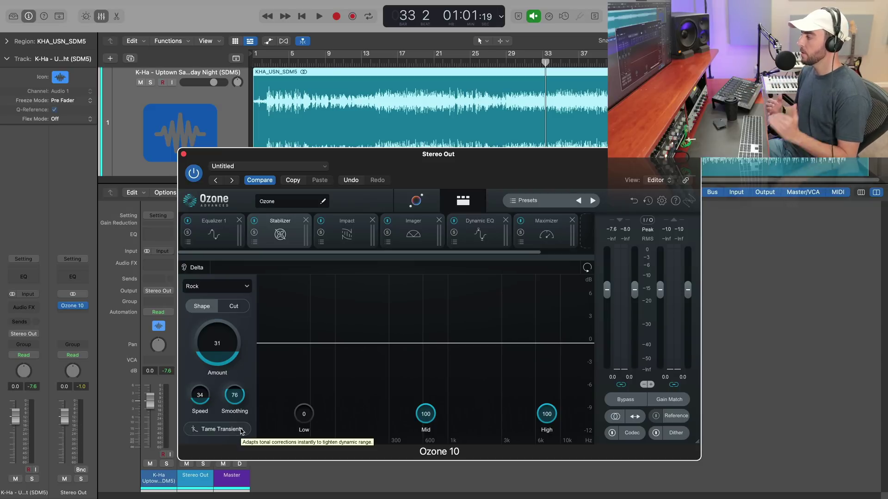
In the Impact module, set band 1 to -42 and band 3 to 20 while soloing each, and slightly lower the overall Amount.
click(343, 230)
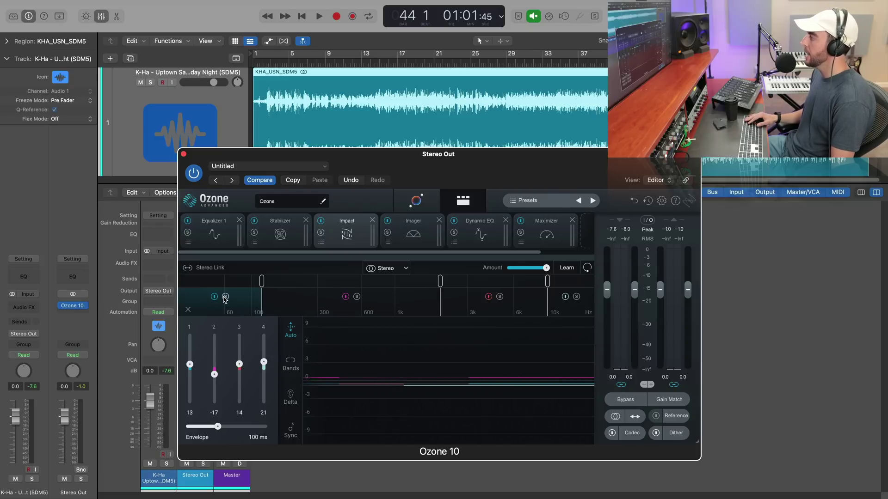
key(space)
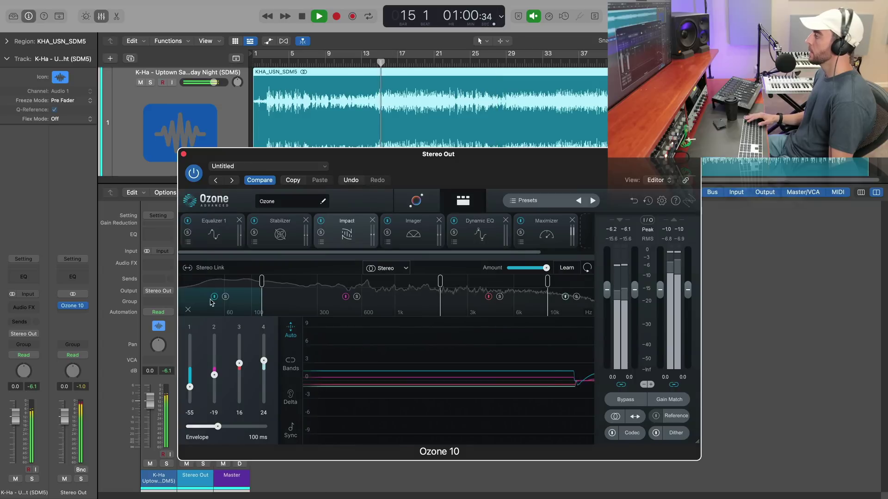
mouse_move(195, 387)
mouse_down()
mouse_move(192, 340)
mouse_move(193, 406)
mouse_move(191, 383)
mouse_up()
click(225, 297)
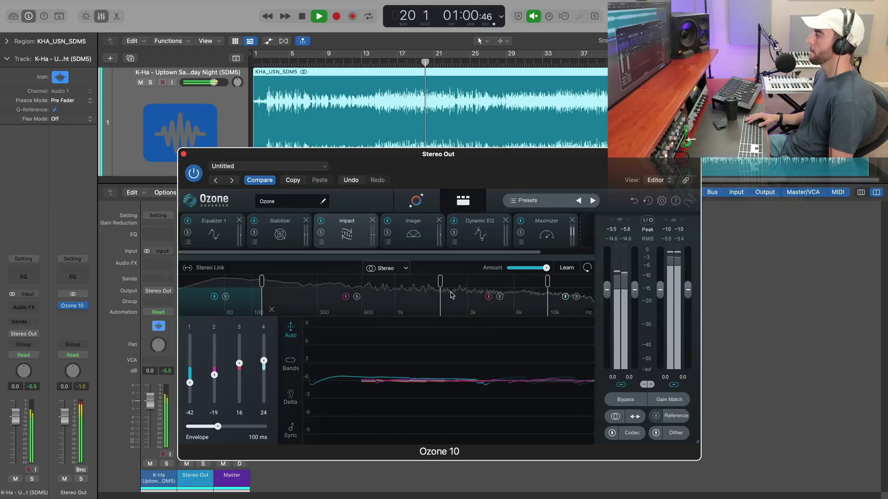
click(499, 297)
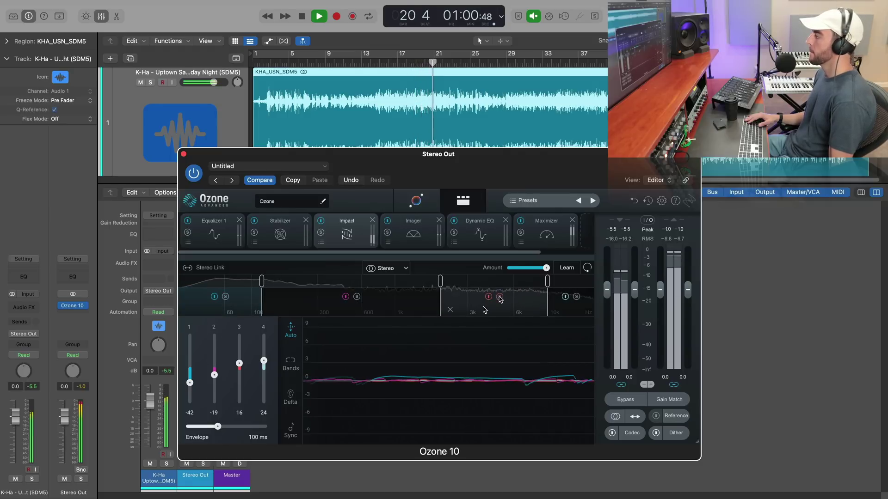
mouse_move(239, 364)
mouse_down()
mouse_move(239, 379)
mouse_move(239, 362)
mouse_up()
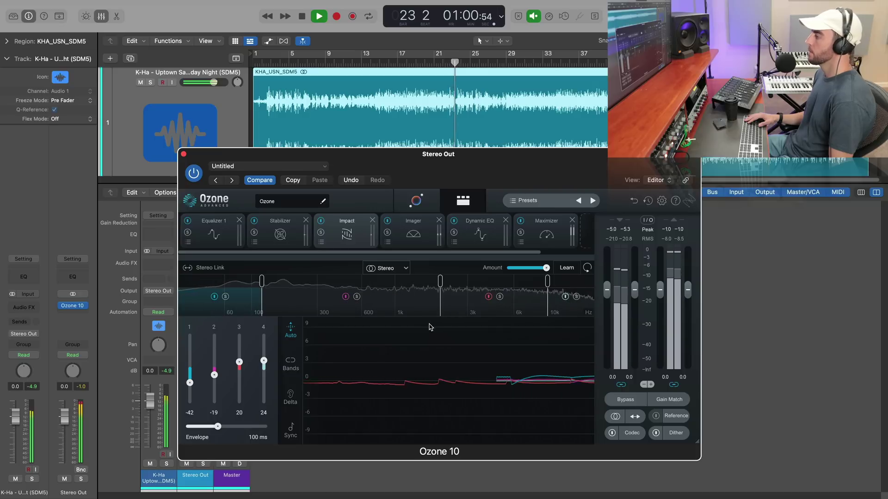
drag(546, 268, 538, 272)
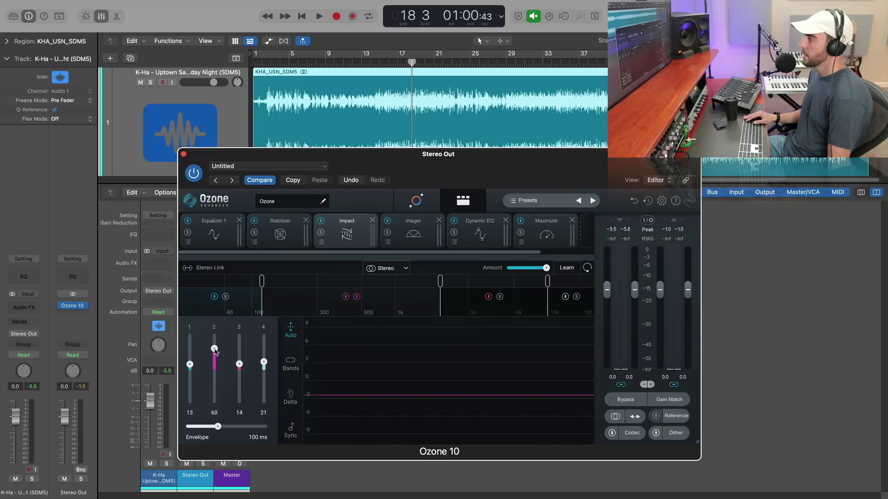
Try Impact band 2 at about 60 and the overall Amount at 100%, and briefly audition the track.
drag(214, 346, 216, 350)
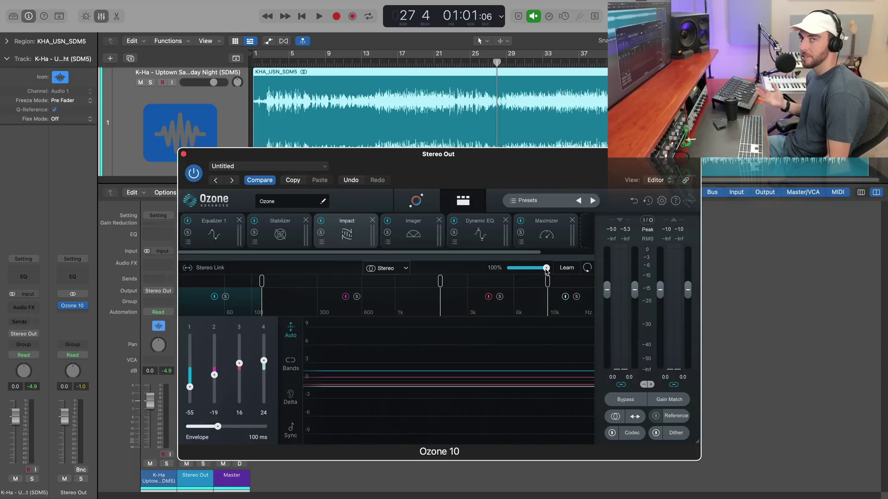
drag(532, 268, 548, 268)
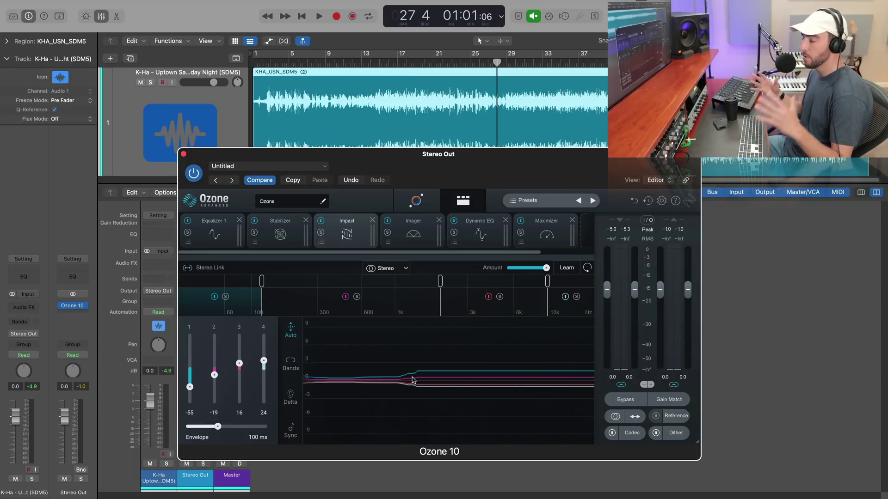
key(space)
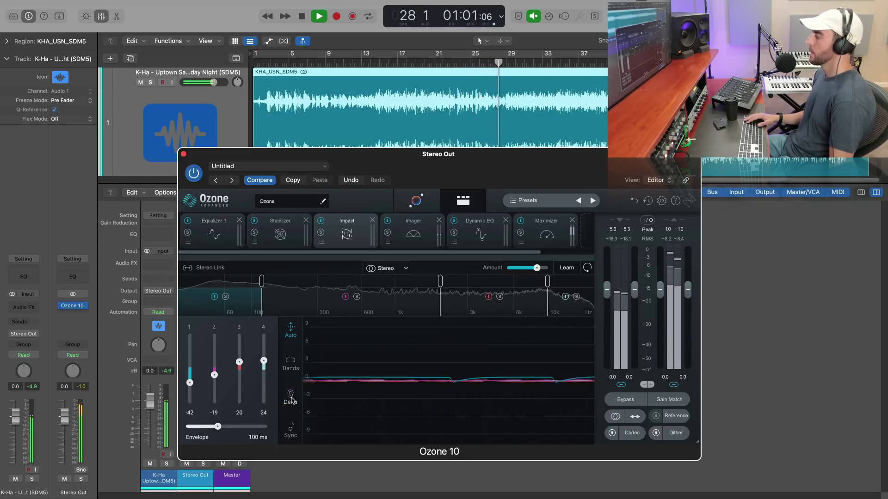
key(space)
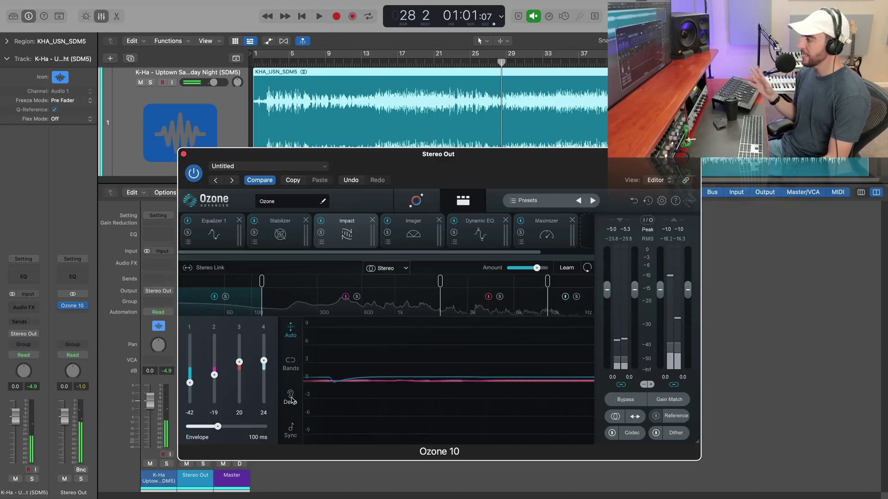
In the Imager module, try narrowing band 4's stereo width to -39 and reset it to 0.
click(282, 367)
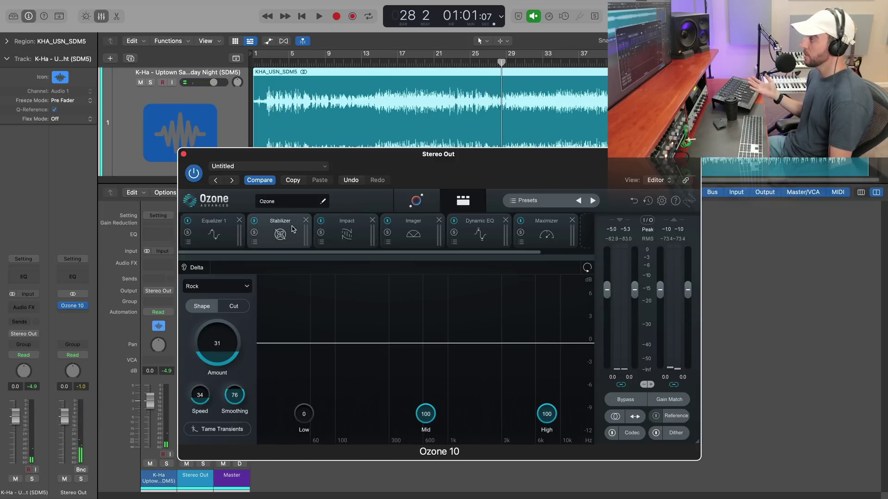
click(280, 370)
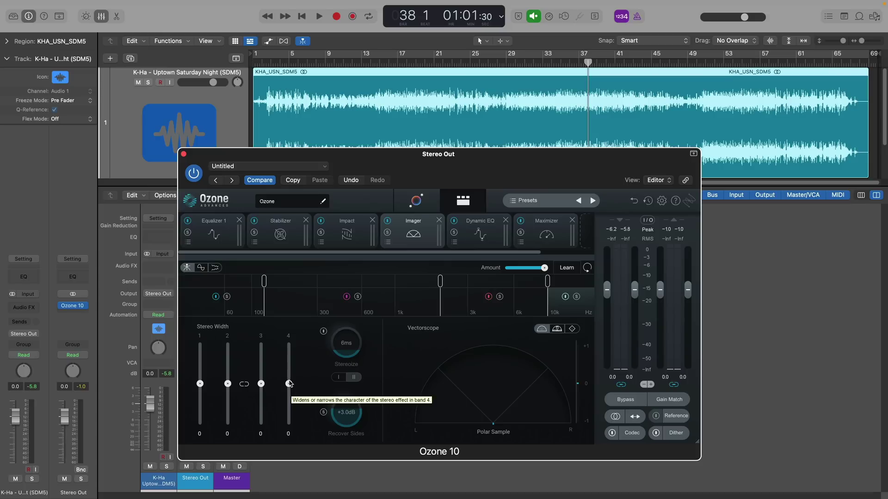
drag(288, 384, 288, 397)
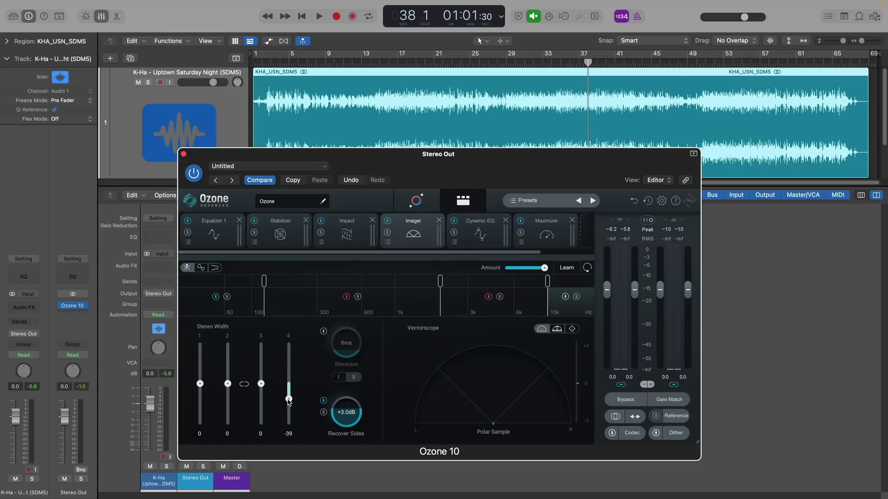
double_click(289, 397)
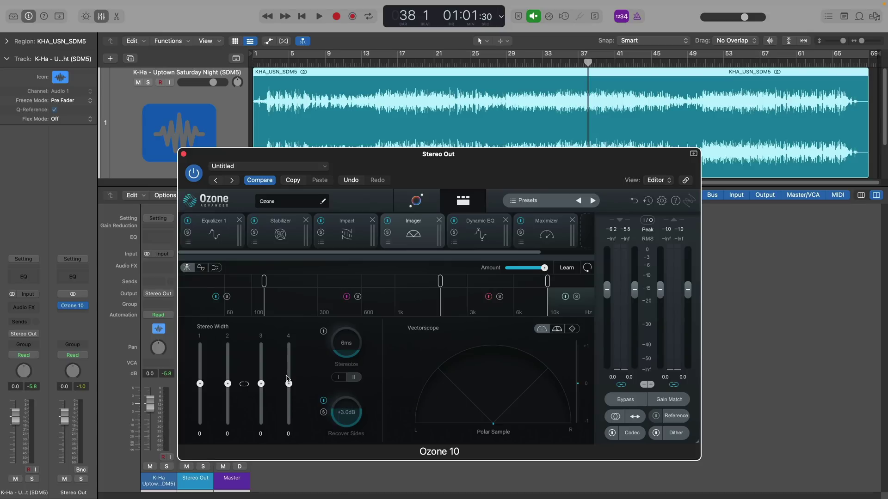
Switch the output's mono sum on and off, and narrow the Imager's band 1 stereo width to -26.
click(614, 417)
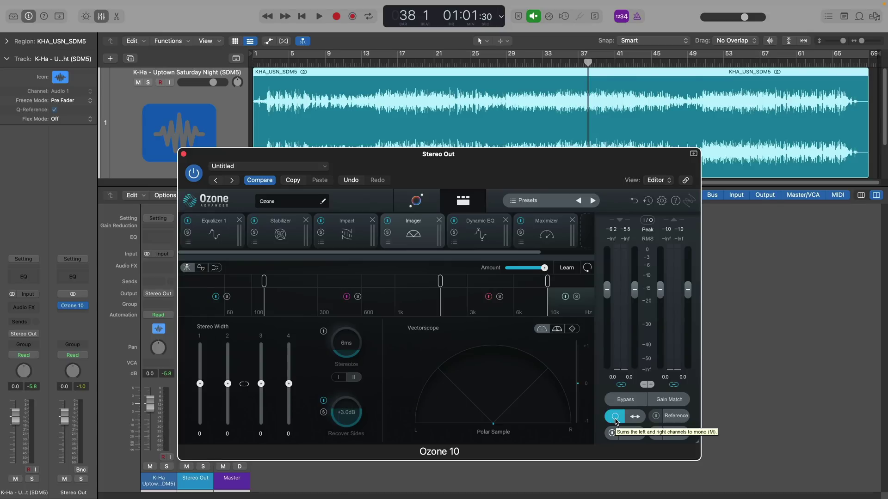
click(615, 417)
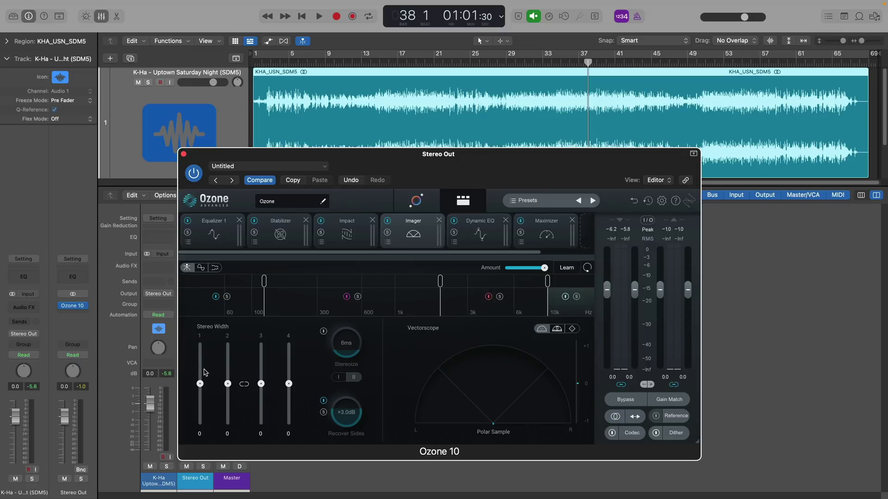
drag(200, 385, 199, 390)
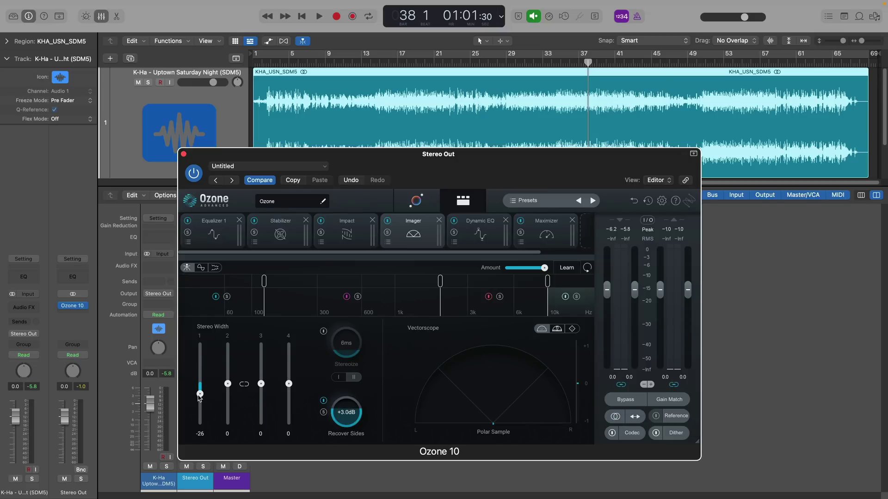
Reset the Imager's band 1 width, and set the stereo widths of bands 1 to 4 to -50, 30, 40 and -33.
alt+click(200, 395)
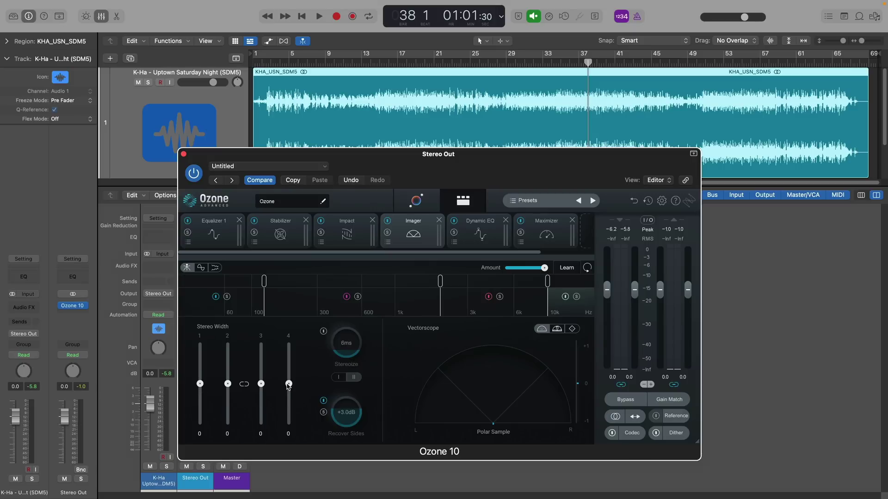
drag(288, 384, 288, 390)
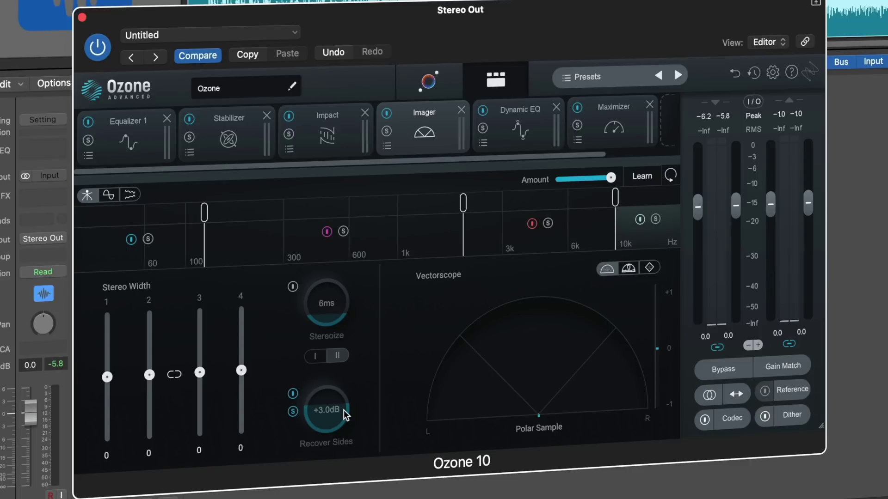
drag(241, 370, 241, 390)
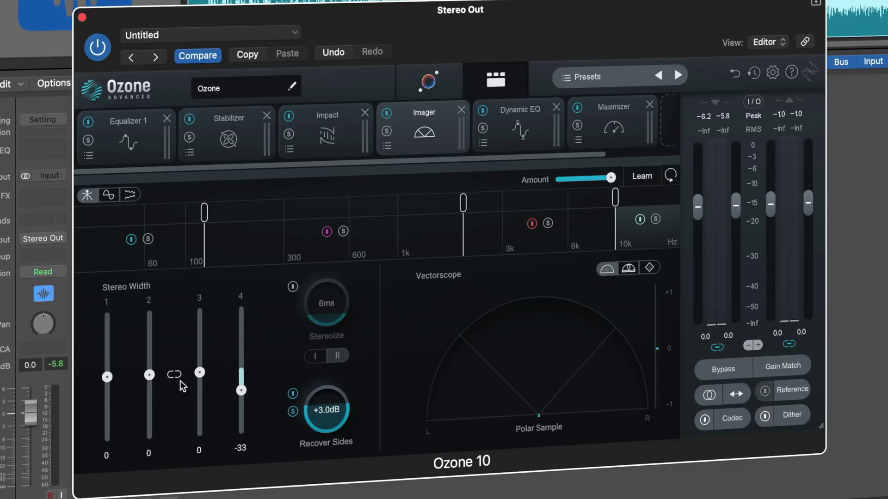
drag(107, 377, 107, 408)
drag(149, 375, 150, 337)
drag(199, 372, 200, 349)
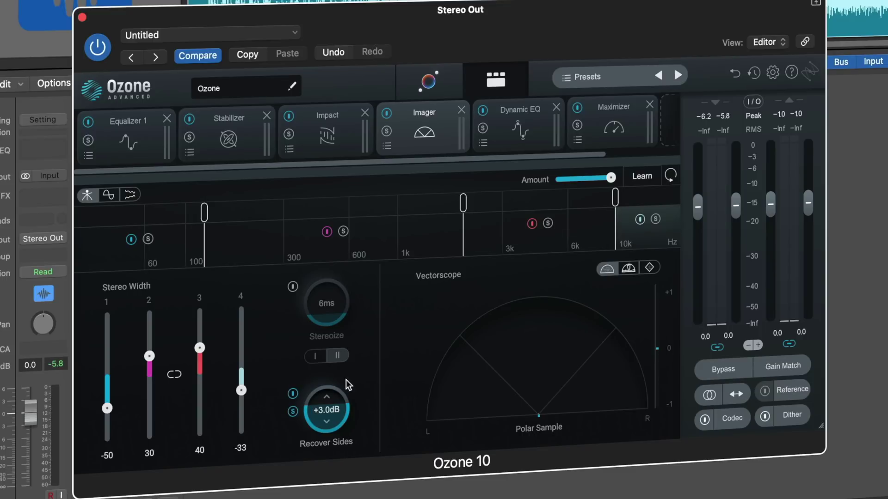
During playback, refine the Imager's stereo widths to -60 for band 1, 28 for band 2 and -47 for band 4.
key(space)
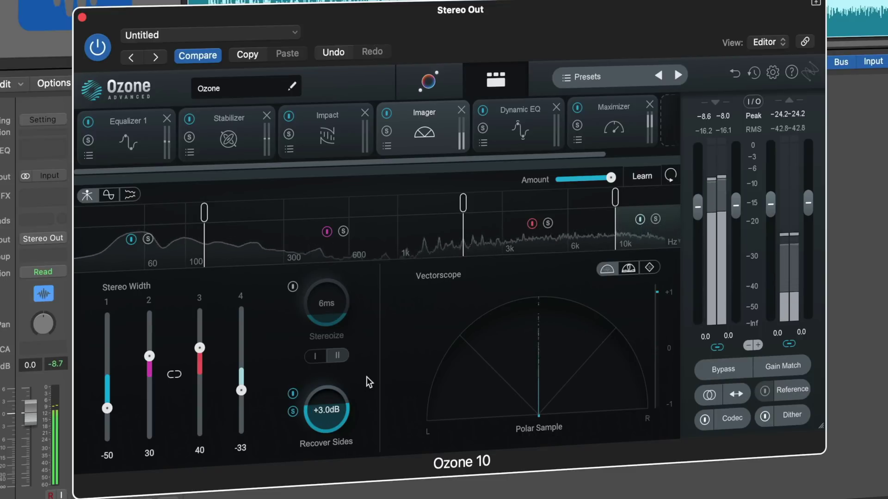
mouse_move(241, 390)
mouse_down()
mouse_move(240, 409)
mouse_move(241, 399)
mouse_up()
mouse_move(106, 409)
mouse_down()
mouse_move(105, 424)
mouse_move(106, 415)
mouse_up()
drag(149, 356, 149, 372)
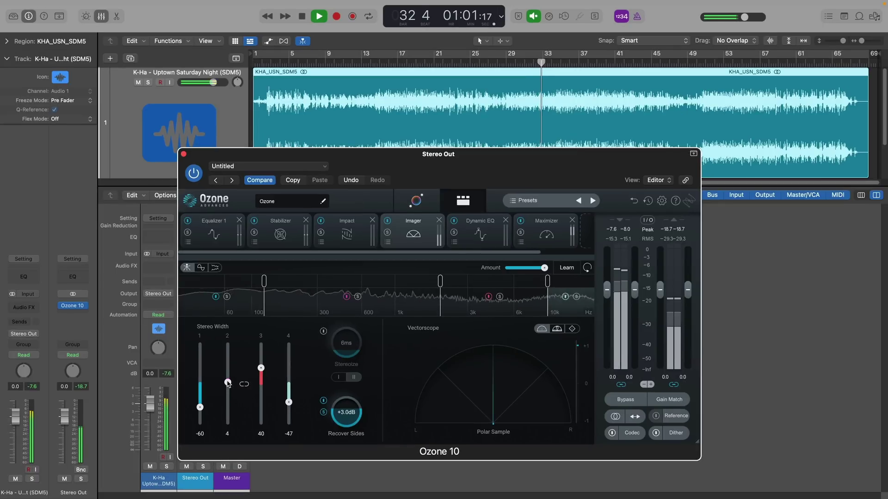
drag(228, 382, 227, 372)
key(space)
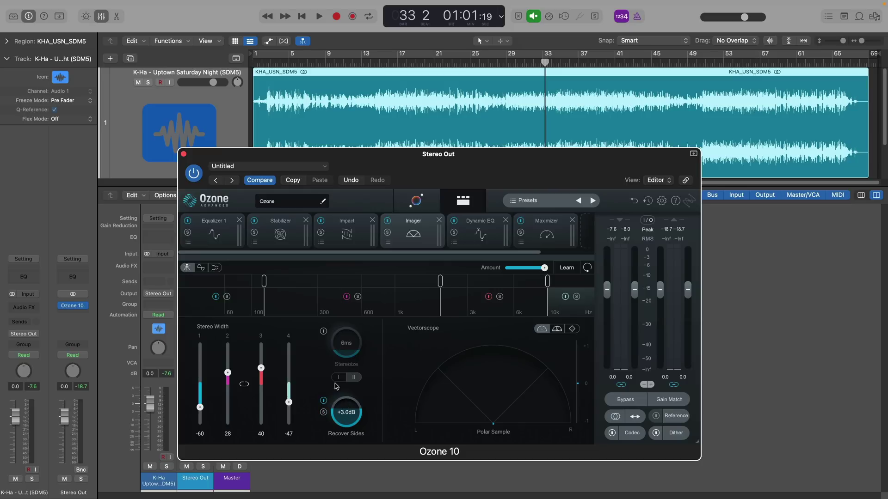
Compare the track's playback with the Imager's Recover Sides switched off and on, leaving it on.
click(324, 401)
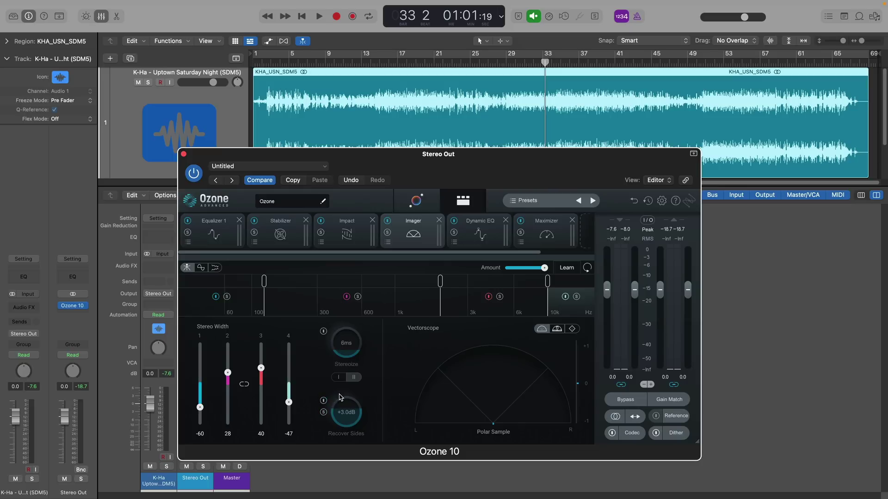
key(space)
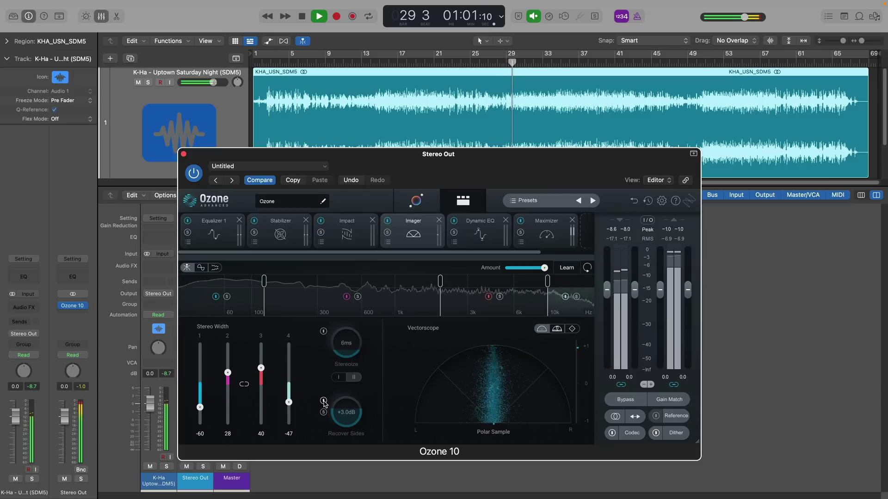
click(323, 401)
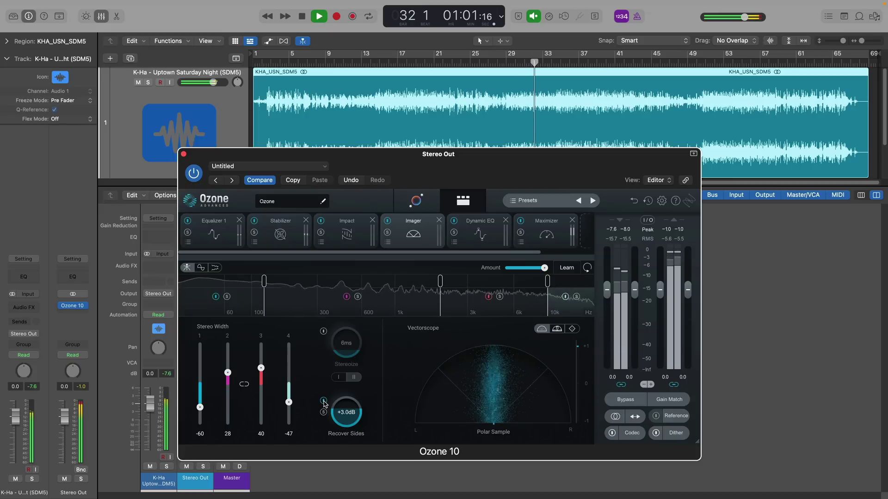
click(323, 401)
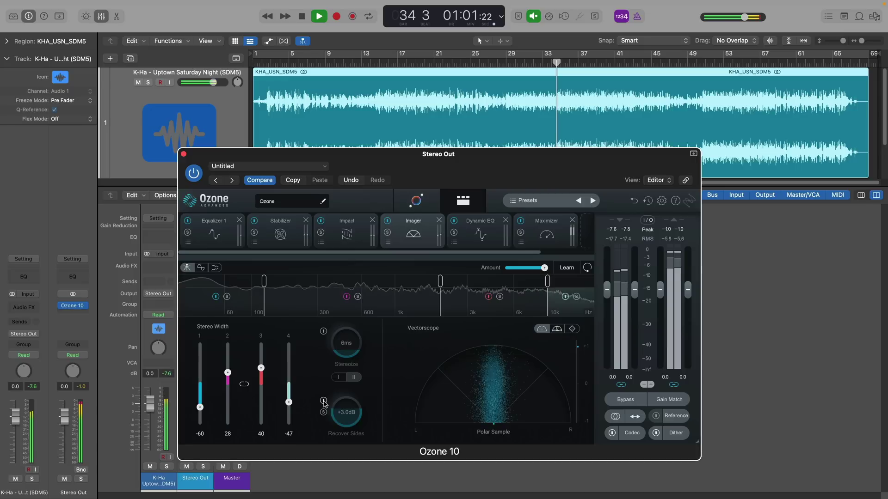
click(323, 401)
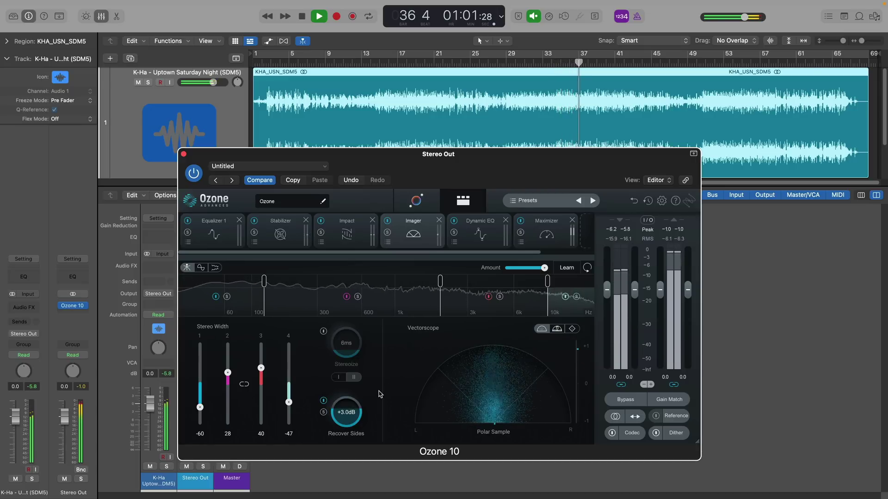
key(space)
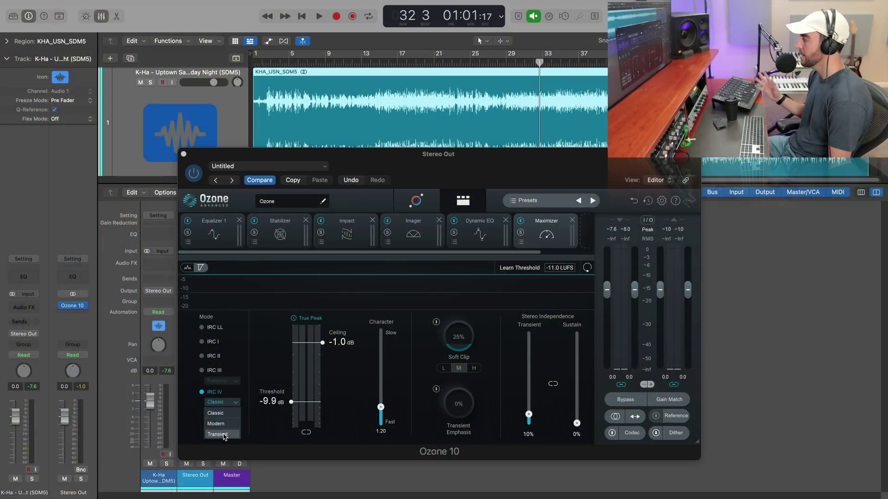
In the Maximizer, set the IRC IV style to Transient, enable Soft Clip and raise it to 76% during playback.
click(218, 435)
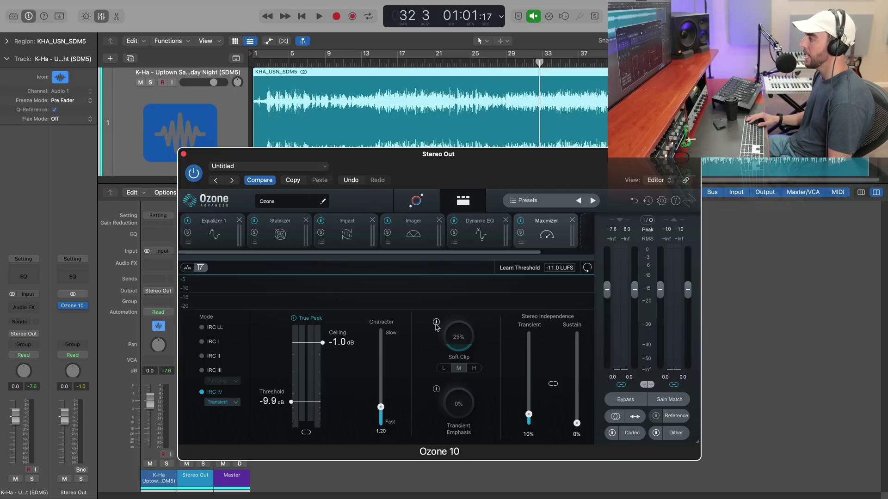
click(436, 322)
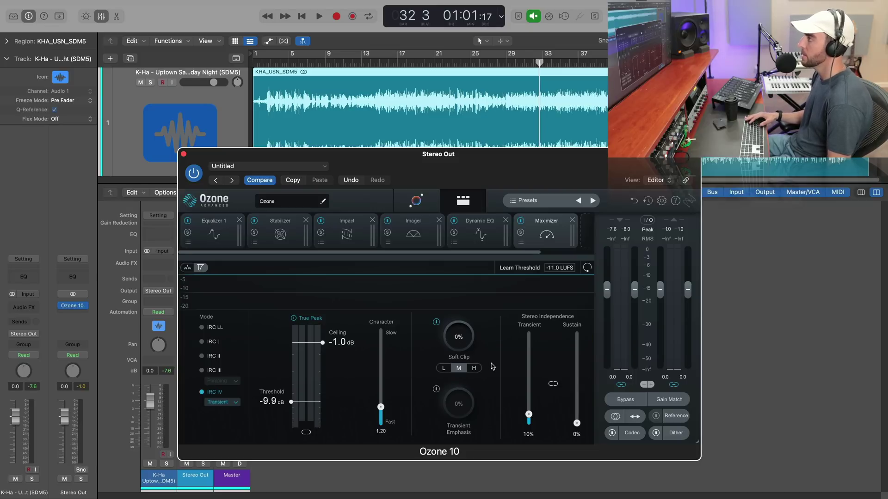
key(space)
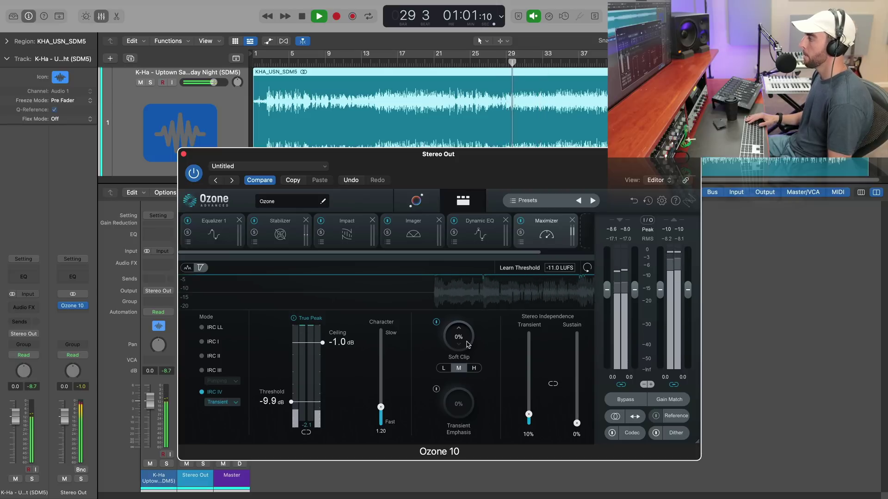
drag(468, 345, 480, 257)
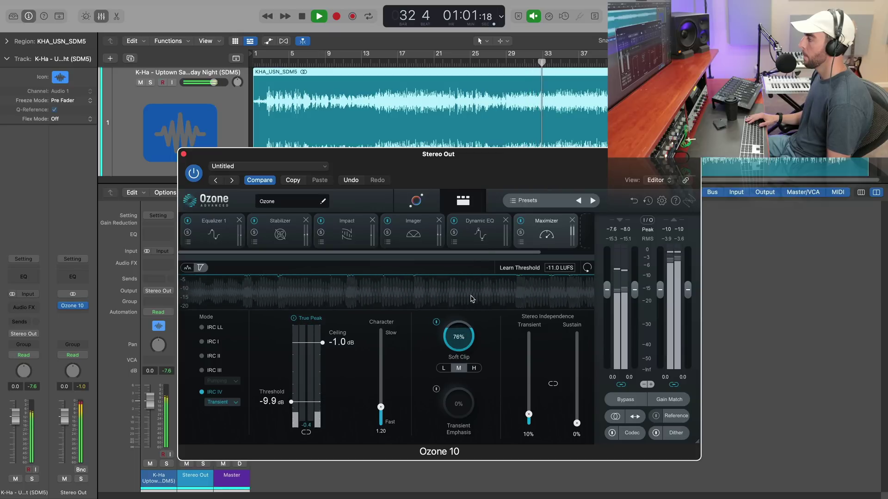
Compare the sound with Soft Clip off and on, and lower its amount to 44%.
click(436, 324)
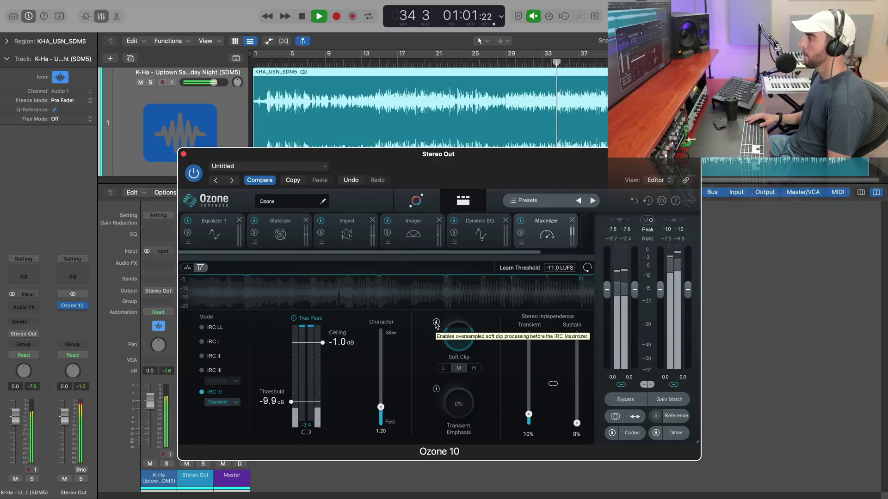
click(436, 323)
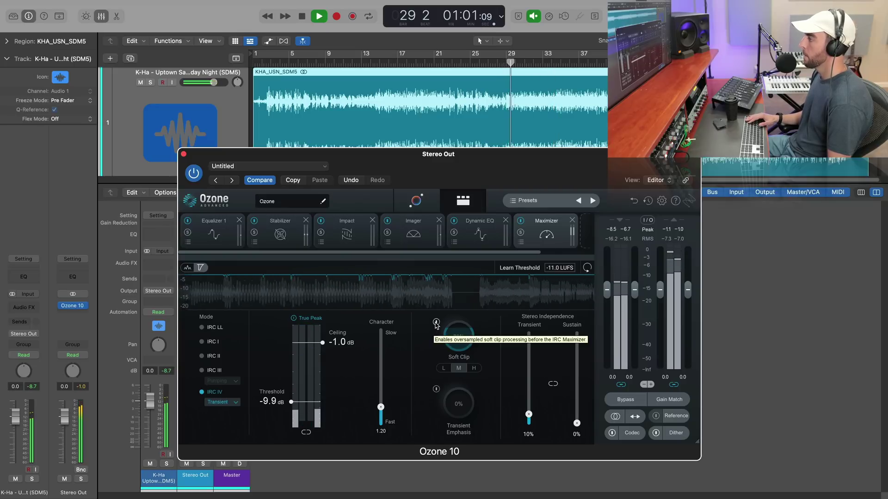
click(436, 323)
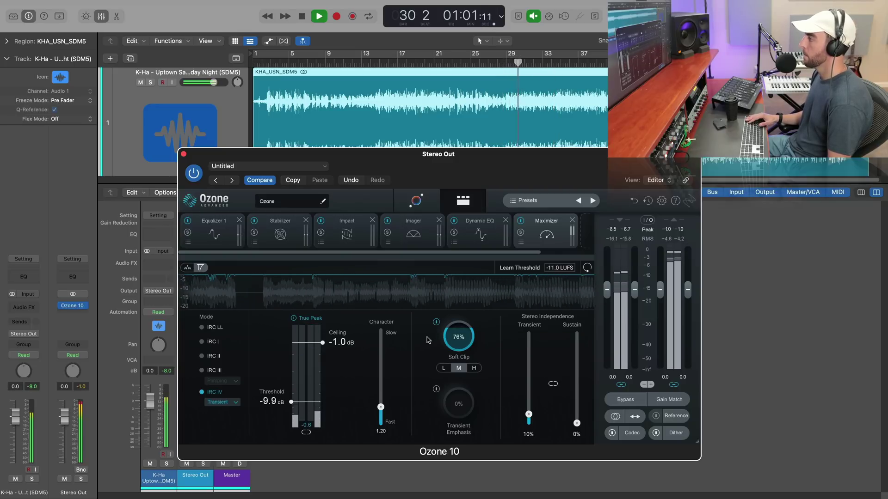
drag(466, 337, 449, 371)
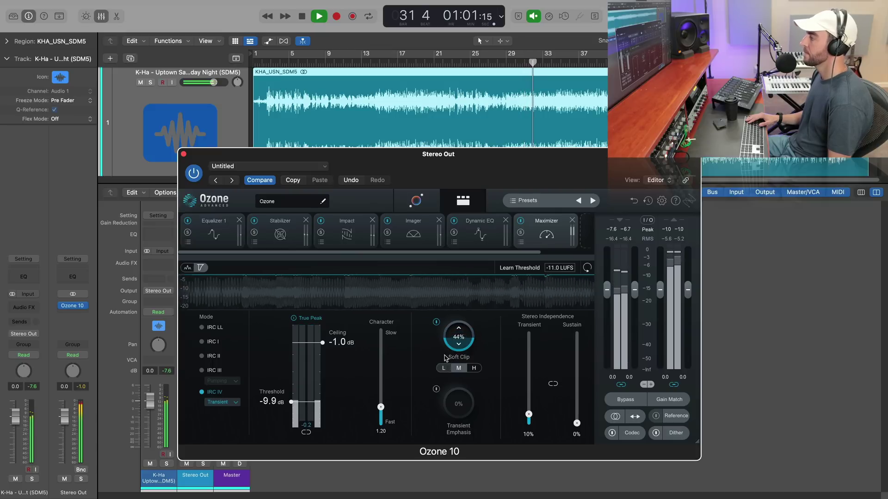
Audition the track with Soft Clip off and on again, leave it on at 42%, and stop playback.
click(436, 324)
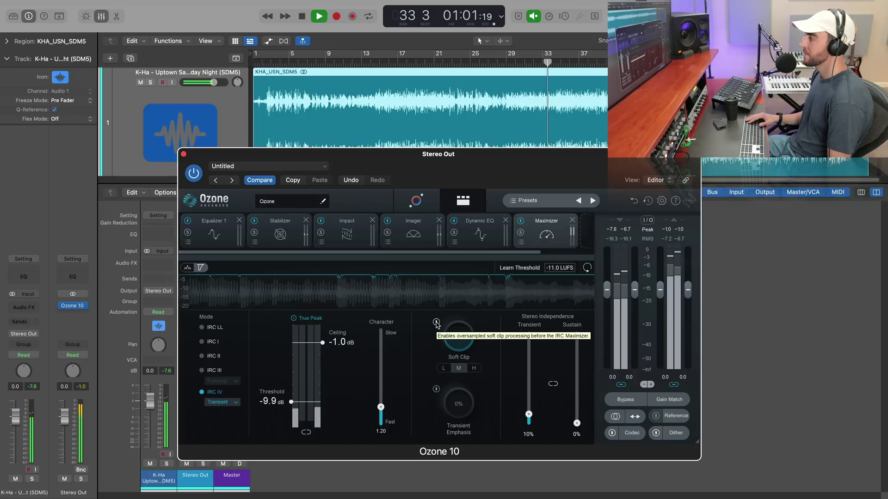
click(436, 323)
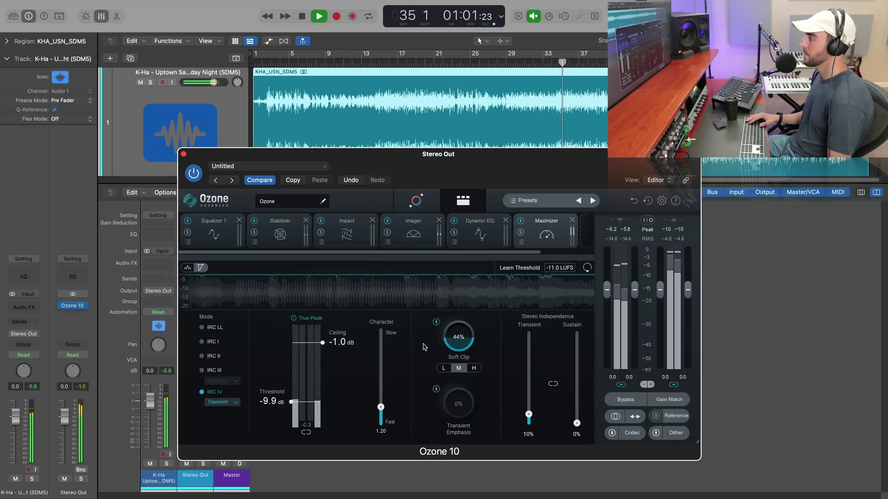
click(436, 323)
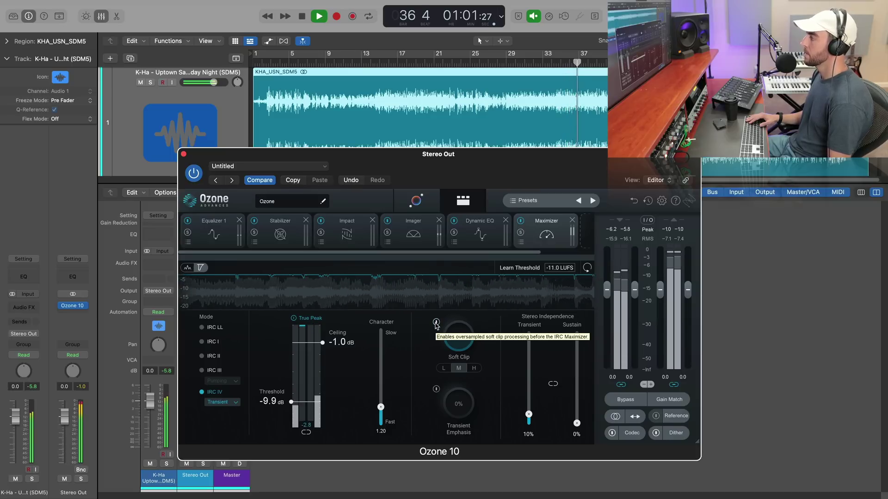
click(436, 323)
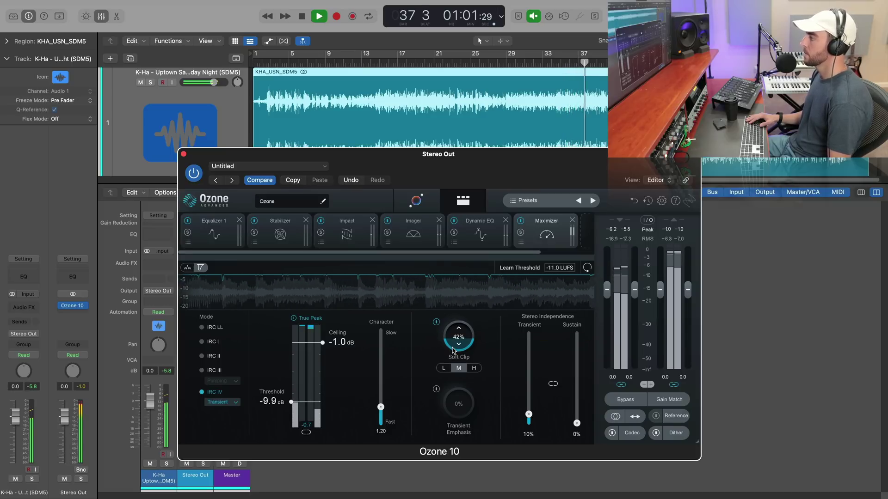
key(space)
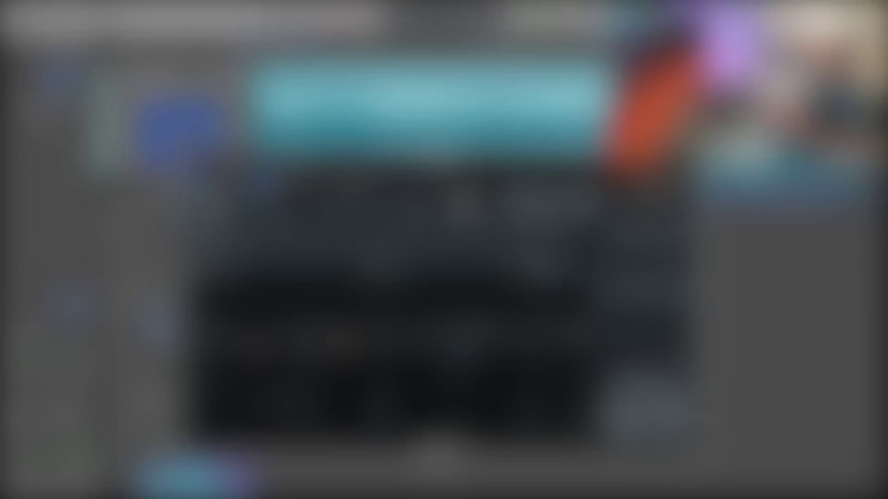
Review the settings of the Equalizer, Stabilizer, Impact and Imager modules in order.
click(216, 235)
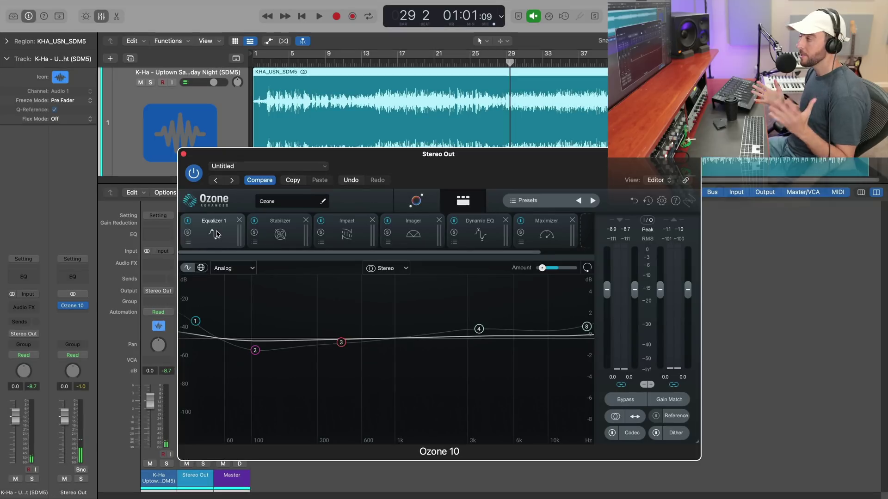
click(279, 235)
click(345, 233)
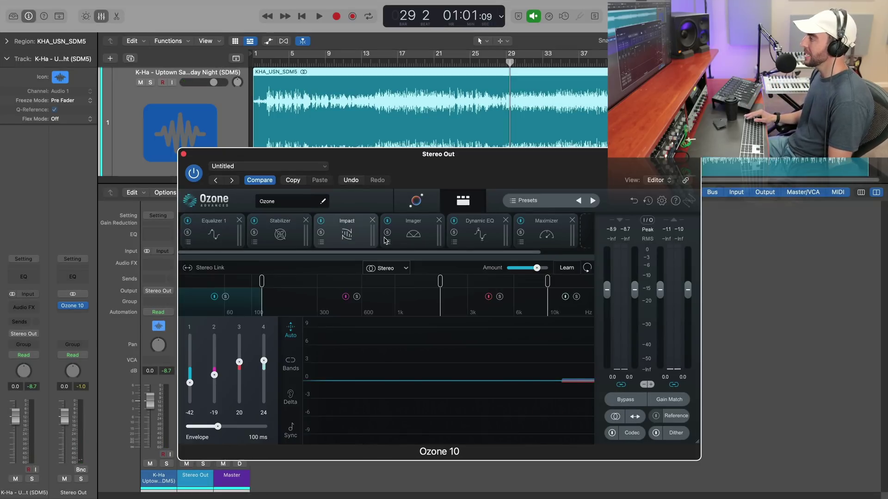
click(416, 241)
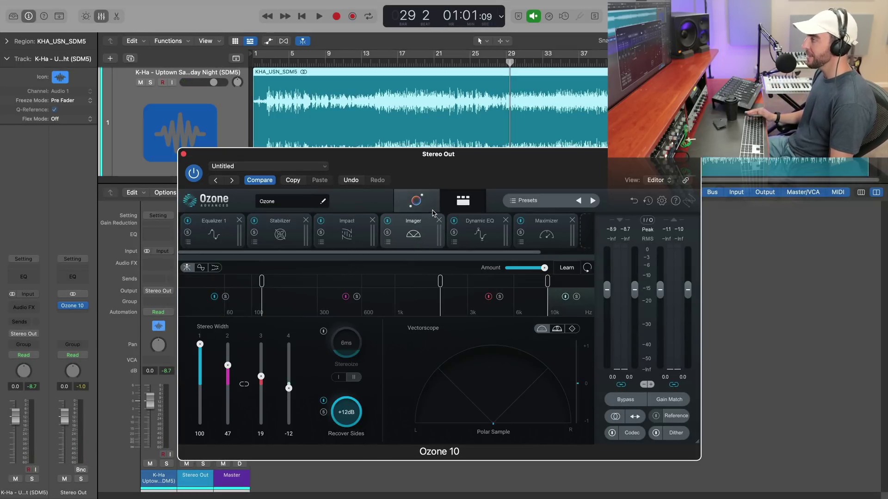
Return to the Equalizer module and set its overall Amount to 35% while the track plays.
click(229, 244)
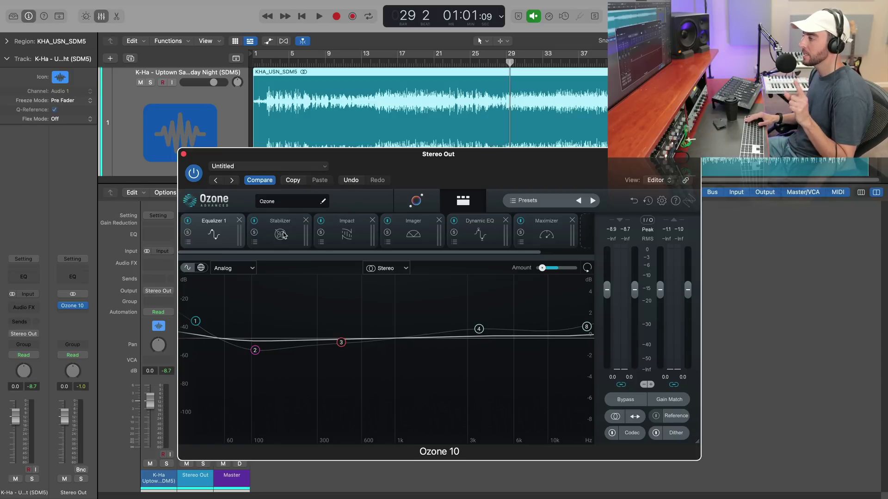
key(space)
drag(542, 268, 544, 270)
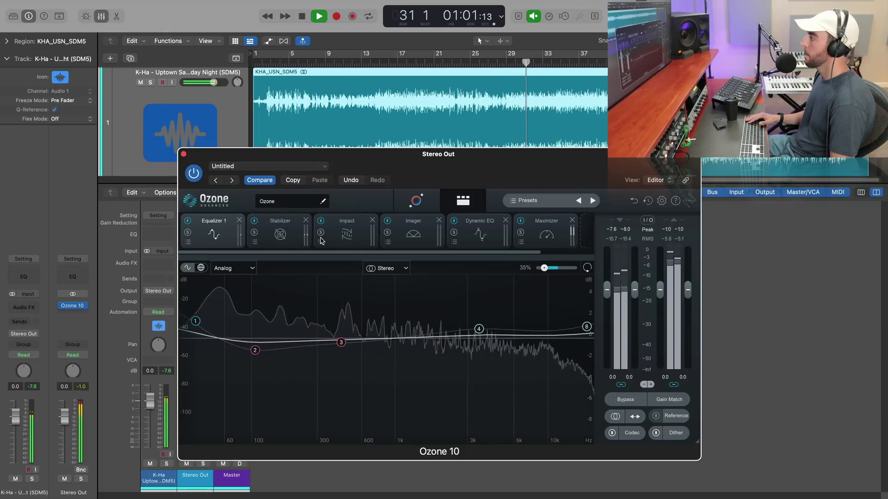
In the Stabilizer, set the Amount to 31 and reduce the Mid band to 80%.
click(280, 233)
drag(226, 338, 226, 353)
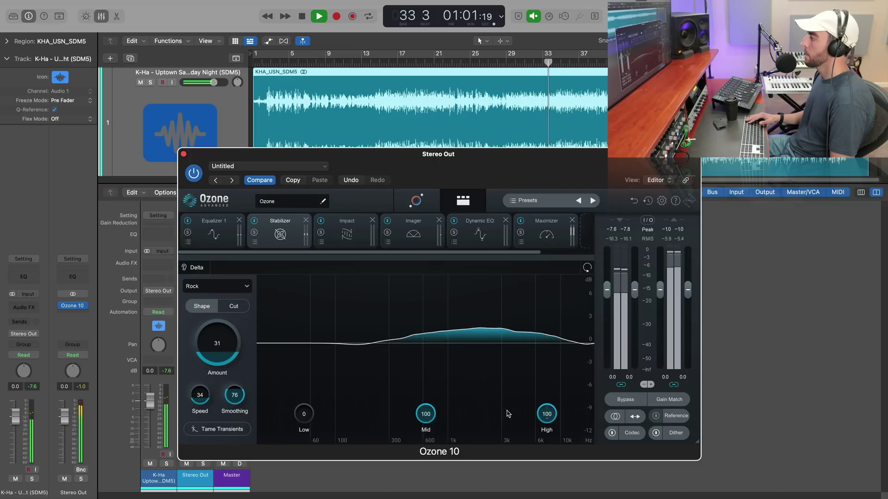
drag(425, 414, 425, 422)
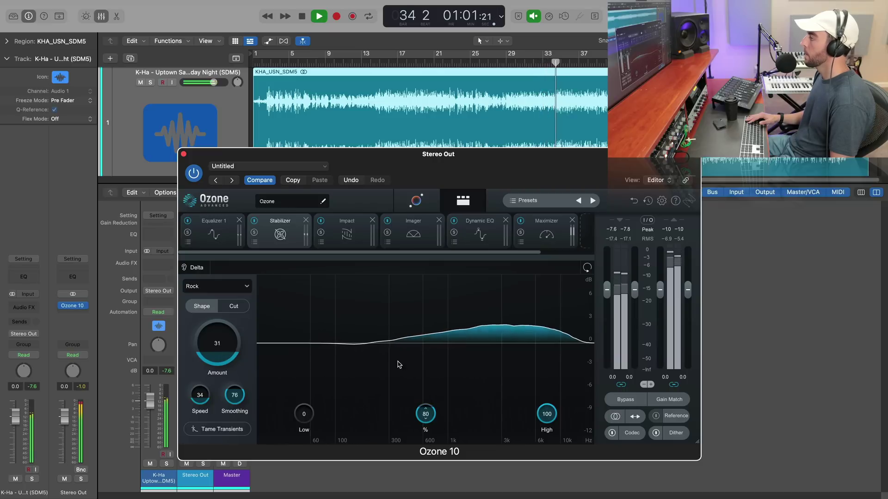
Set Impact bands 2, 3 and 4 to -33, 26 and 9, and narrow the Imager's band 1 width to -49.
click(347, 231)
drag(238, 367, 264, 369)
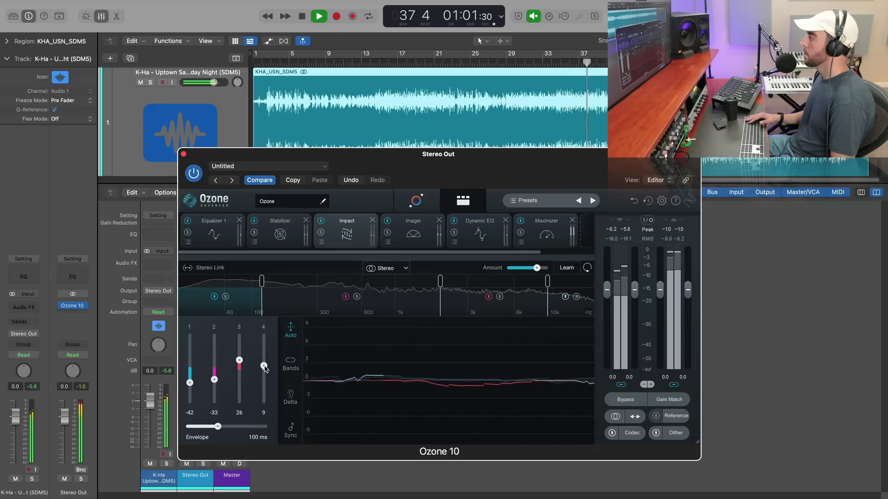
click(409, 233)
drag(203, 390, 204, 406)
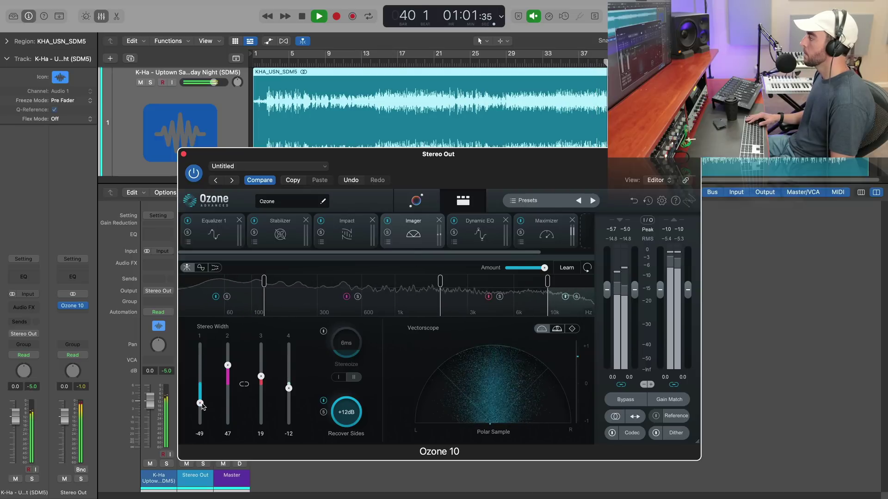
In the Imager, set the stereo width of bands 1 to 4 to -63, 19, 14 and 8, and lower Recover Sides to +7.4 dB.
drag(229, 376, 227, 370)
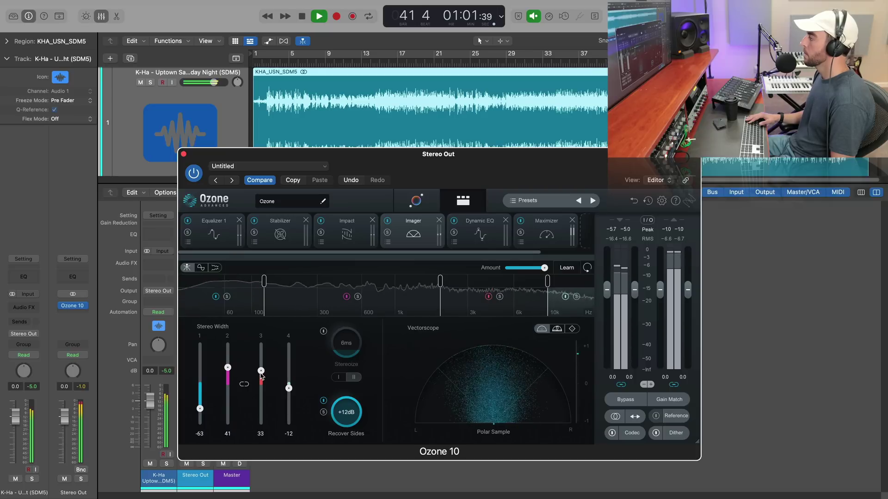
drag(289, 378, 227, 377)
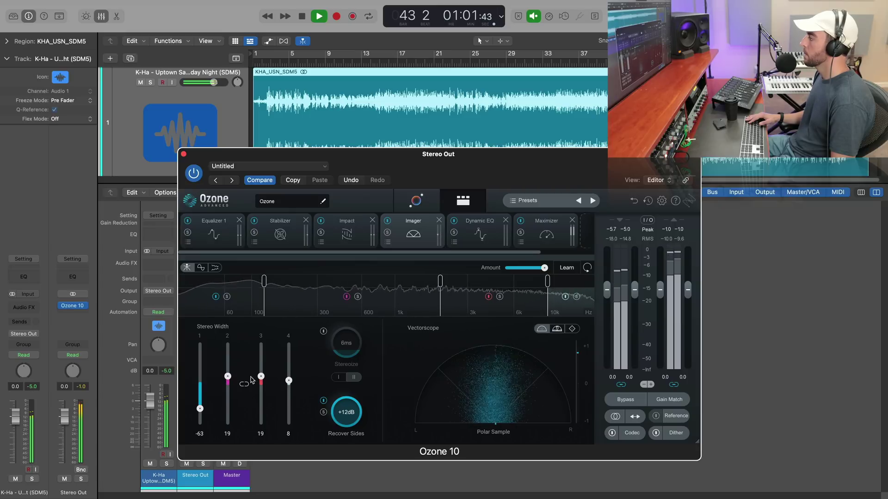
drag(353, 407, 353, 437)
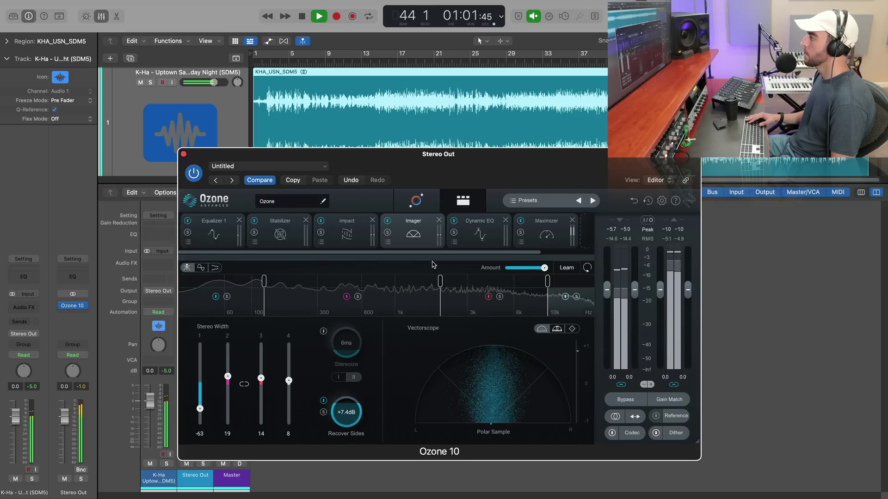
Check the Dynamic EQ and Maximizer settings during playback, then stop the track.
click(481, 222)
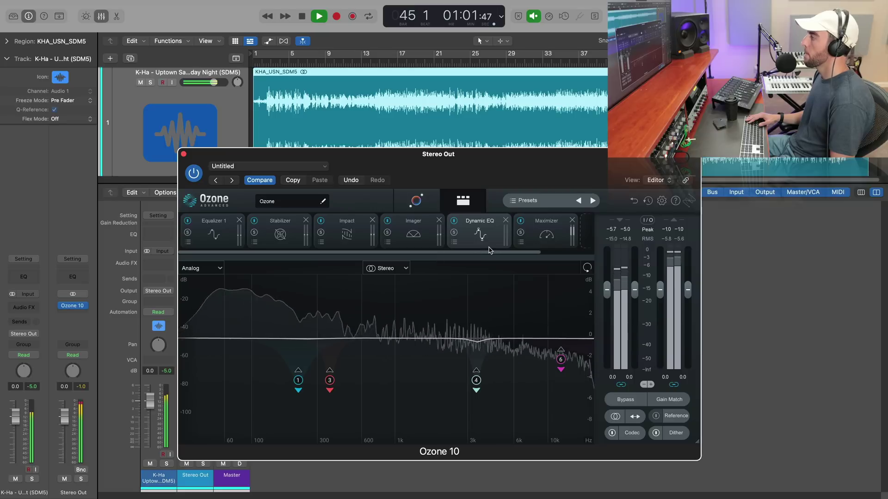
click(546, 231)
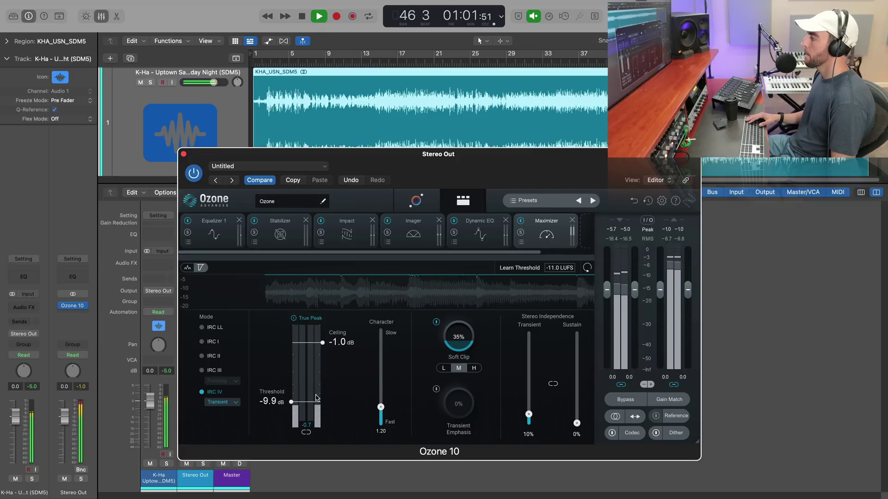
drag(478, 257, 546, 264)
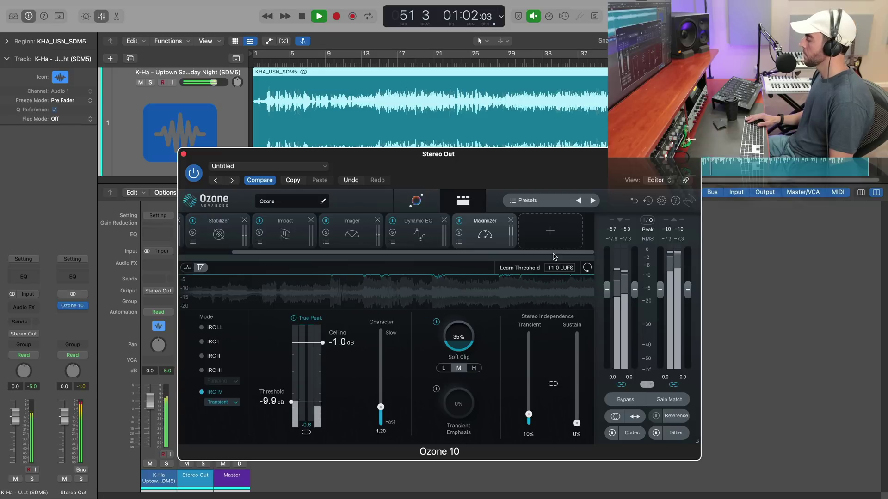
key(space)
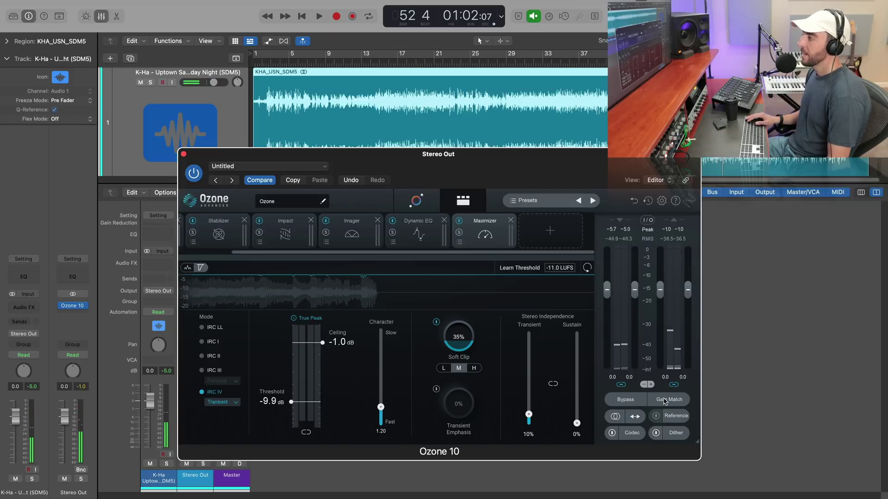
Replay the track and compare the bypassed signal with the processed master.
click(665, 400)
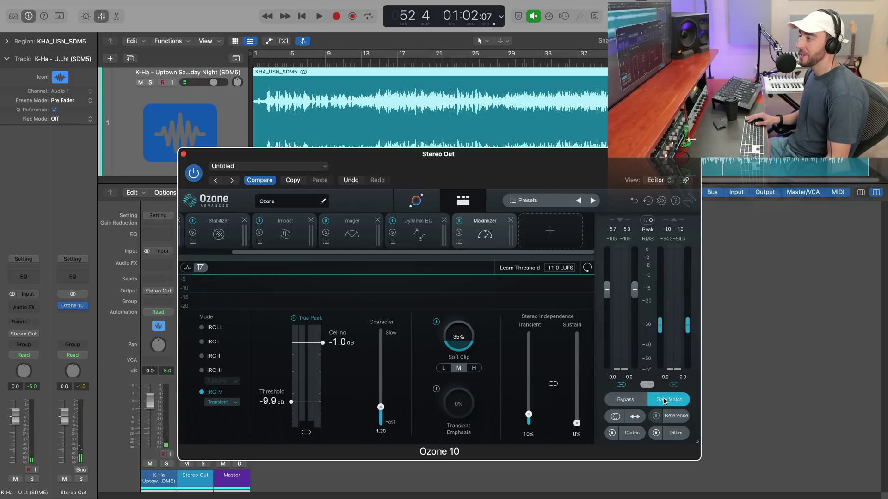
click(632, 401)
key(space)
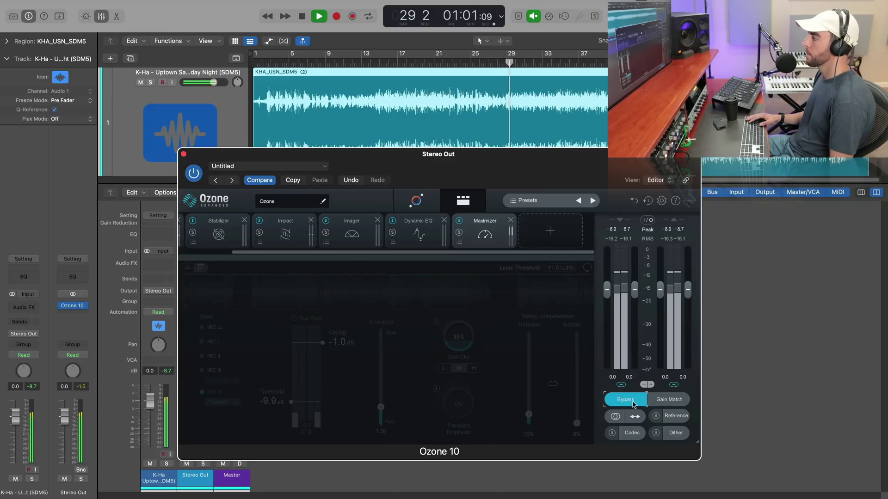
click(632, 401)
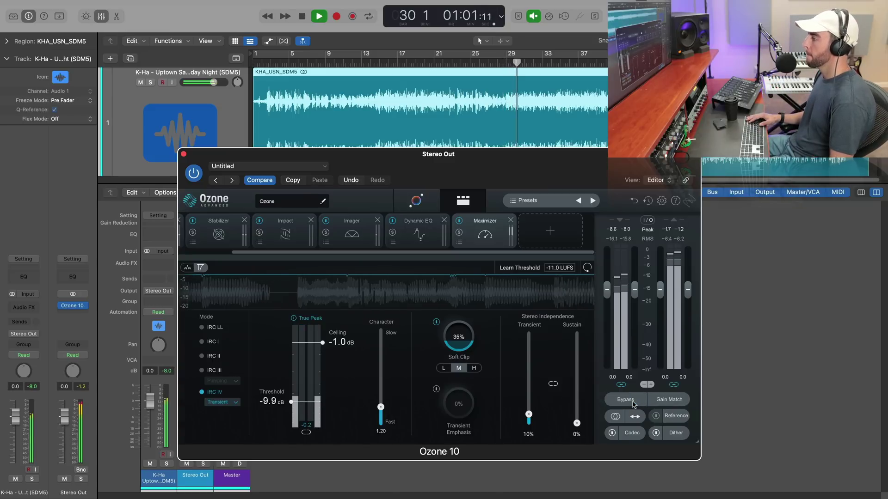
Compare the bypassed and processed sound with Gain Match on, and repeat the comparison with Gain Match off.
click(673, 401)
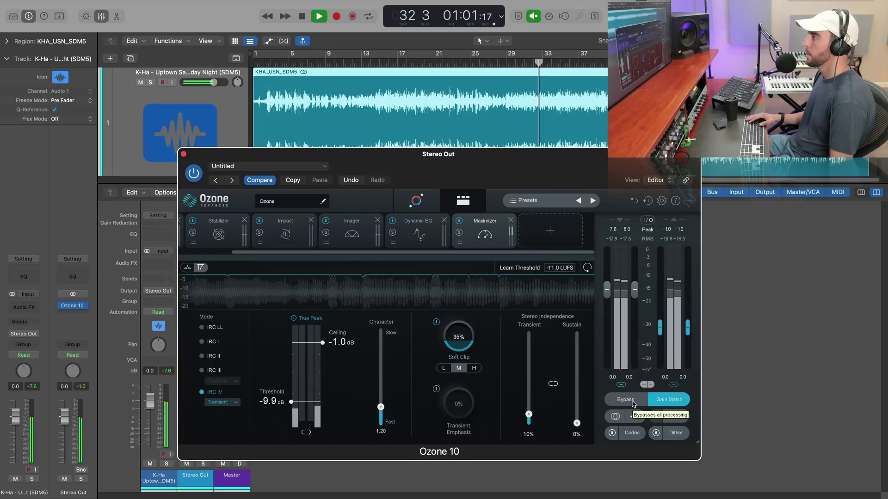
click(633, 405)
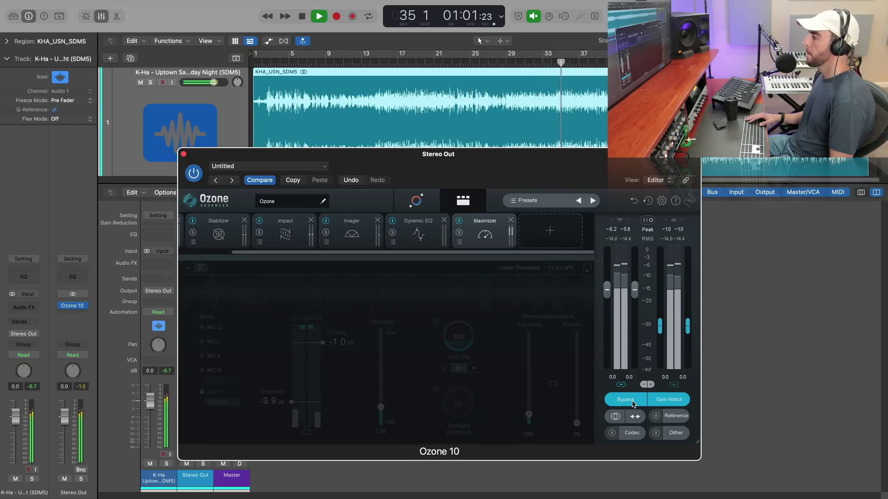
click(633, 404)
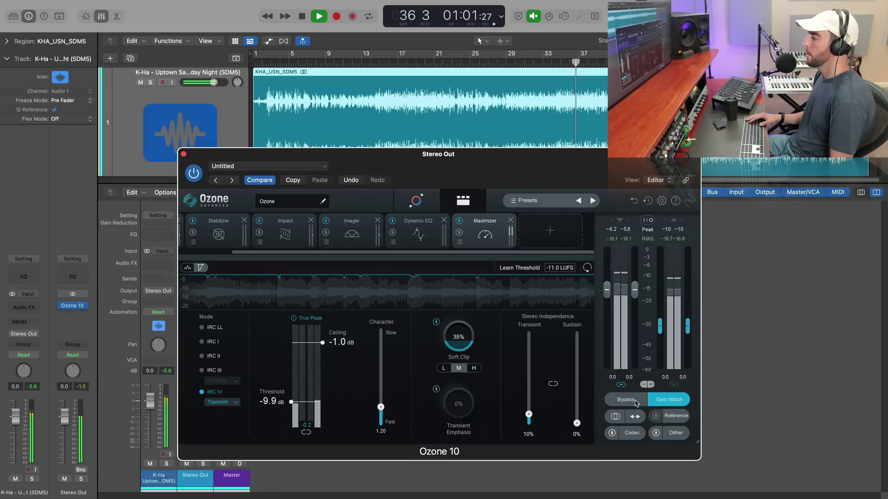
click(681, 401)
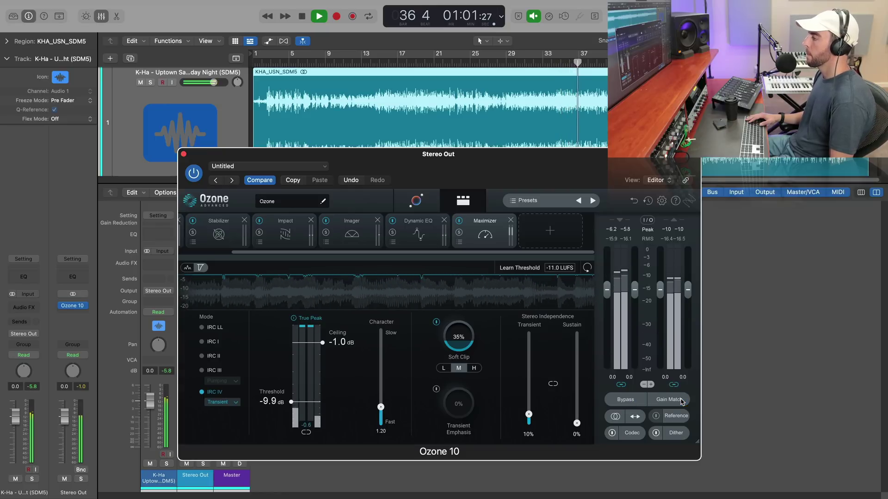
click(625, 400)
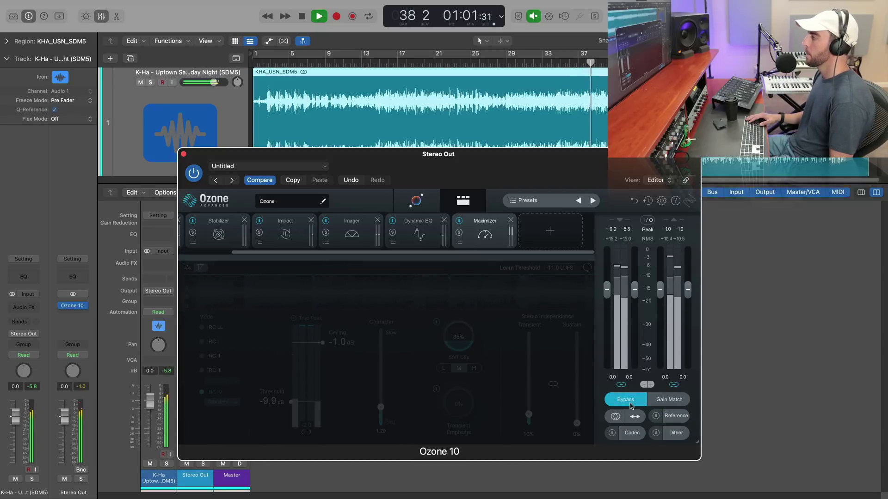
click(629, 404)
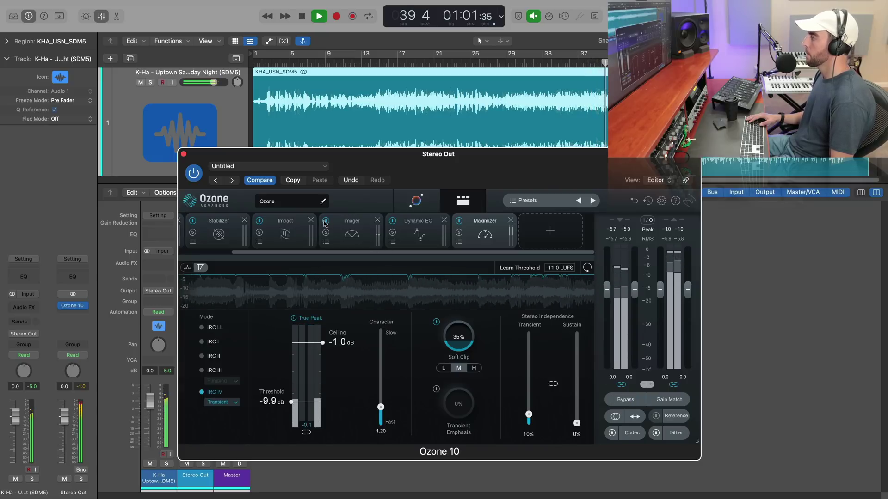
Switch the Stabilizer, Equalizer and Imager modules off and back on during playback to hear what each contributes.
scroll(206, 257, left, 2)
scroll(206, 257, left, 3)
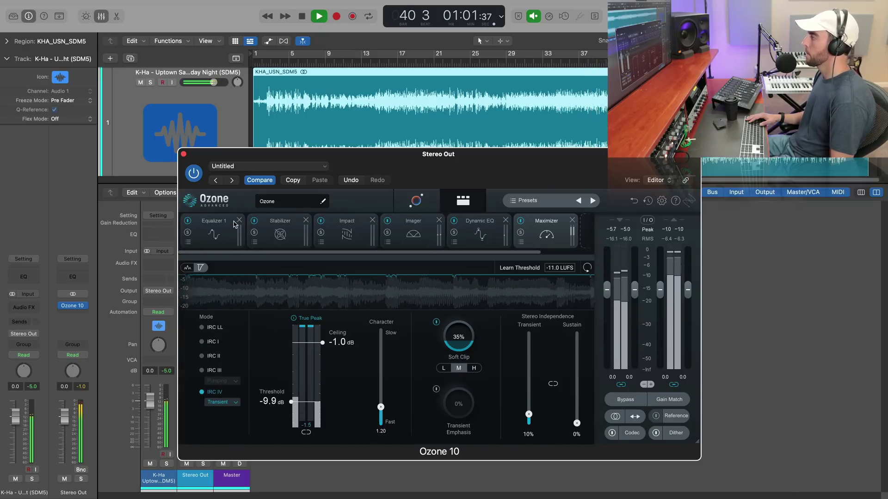
click(254, 221)
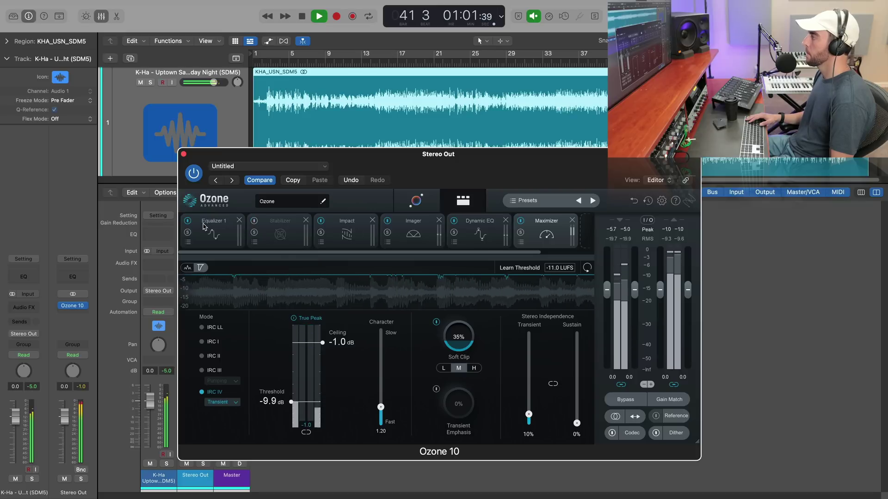
click(187, 221)
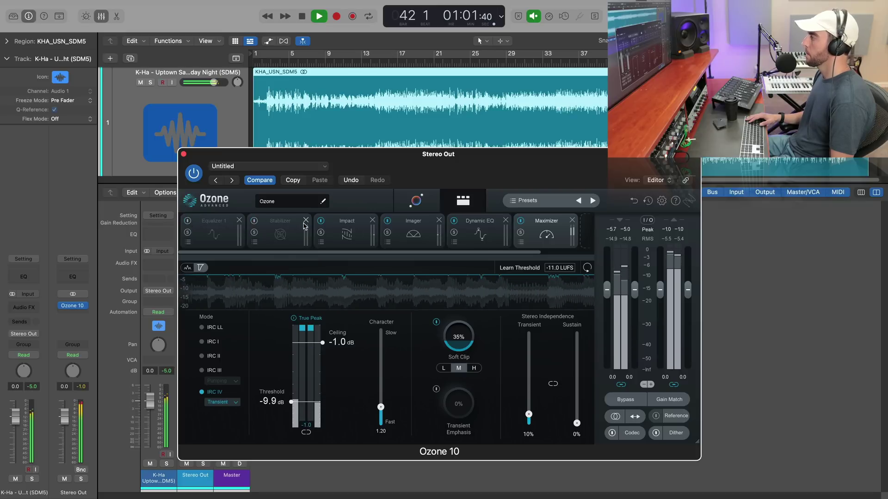
click(253, 221)
click(187, 221)
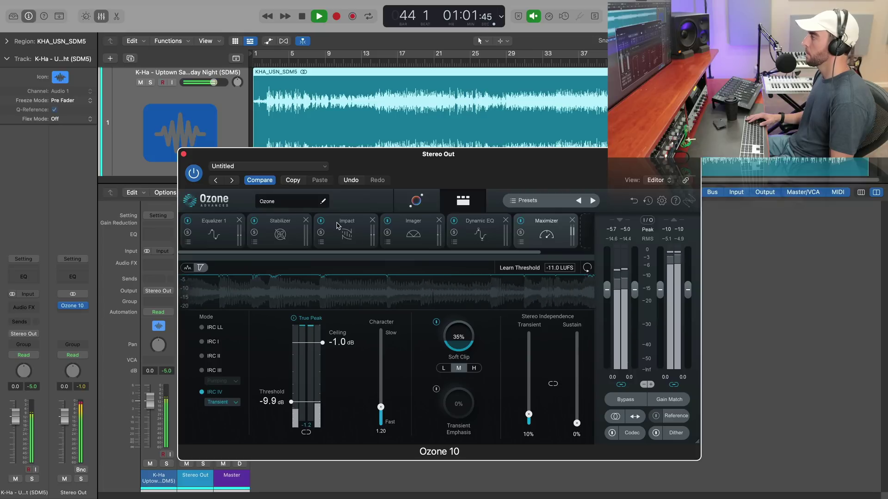
click(388, 221)
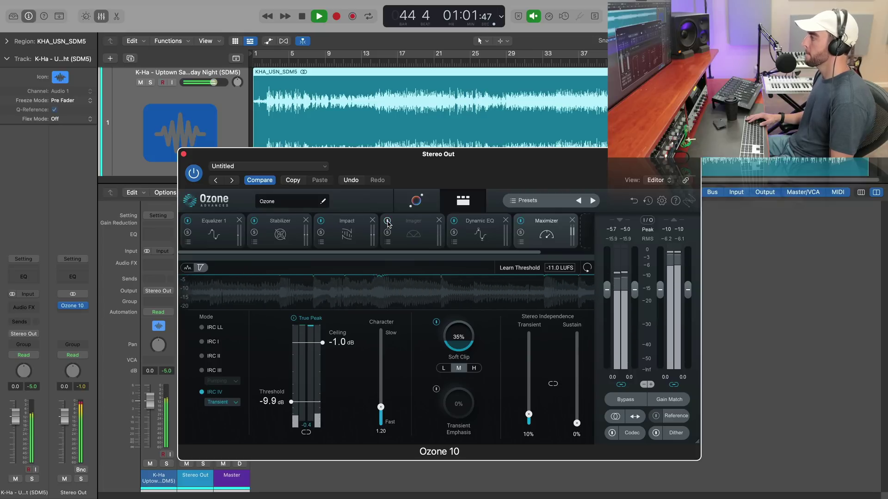
click(388, 221)
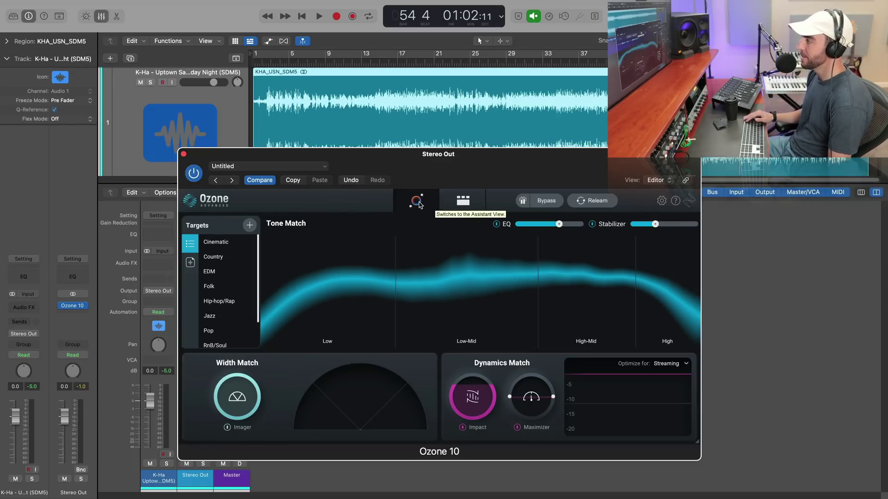
Review the Stabilizer, Impact, Imager and Maximizer modules in the detailed module view.
click(474, 205)
click(280, 235)
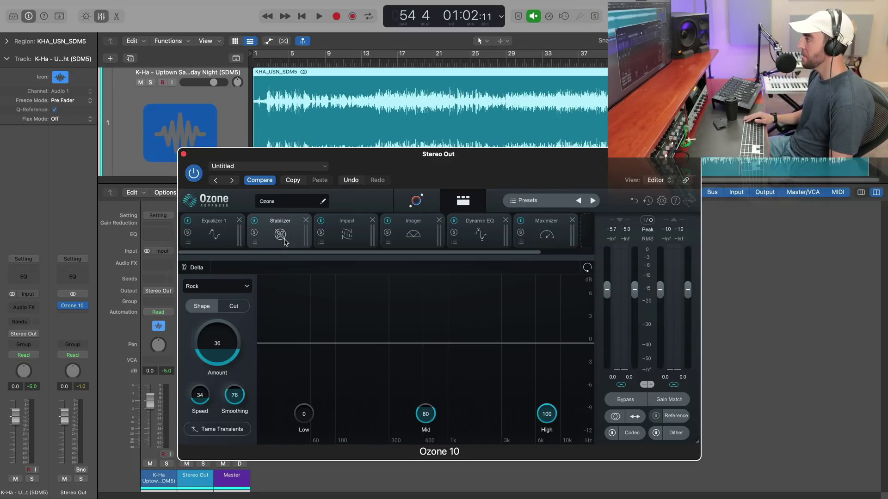
click(347, 237)
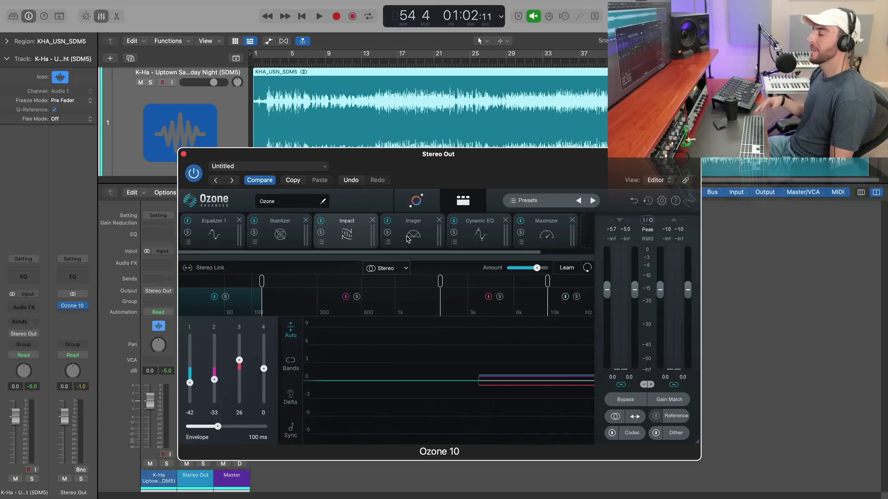
click(407, 237)
click(546, 237)
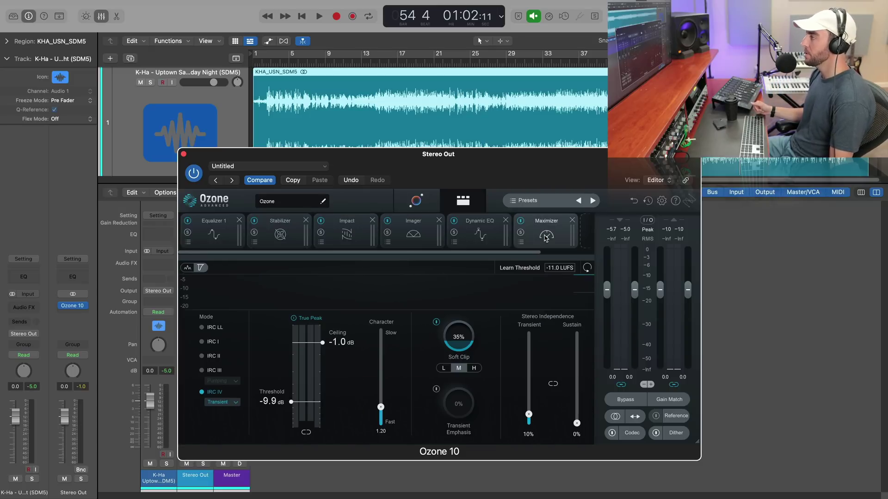
drag(523, 252, 577, 255)
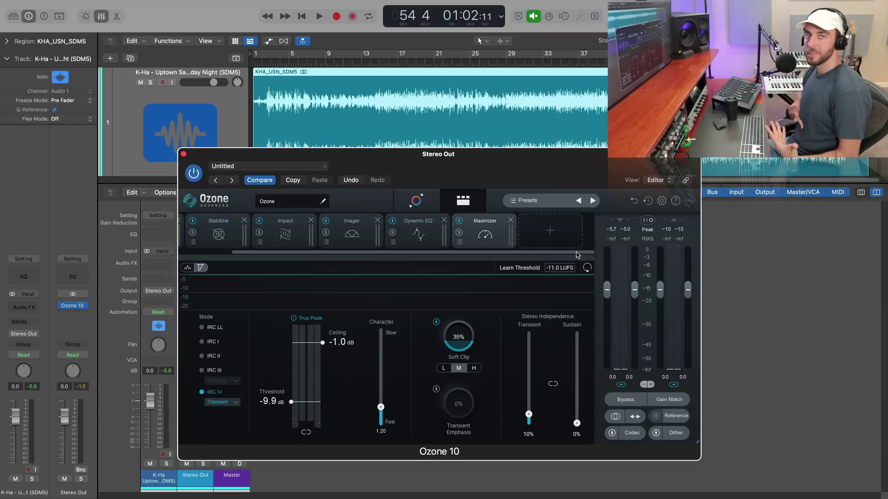
In the Assistant View, lower the EQ amount to slightly under half and the Stabilizer amount to about a third.
click(421, 199)
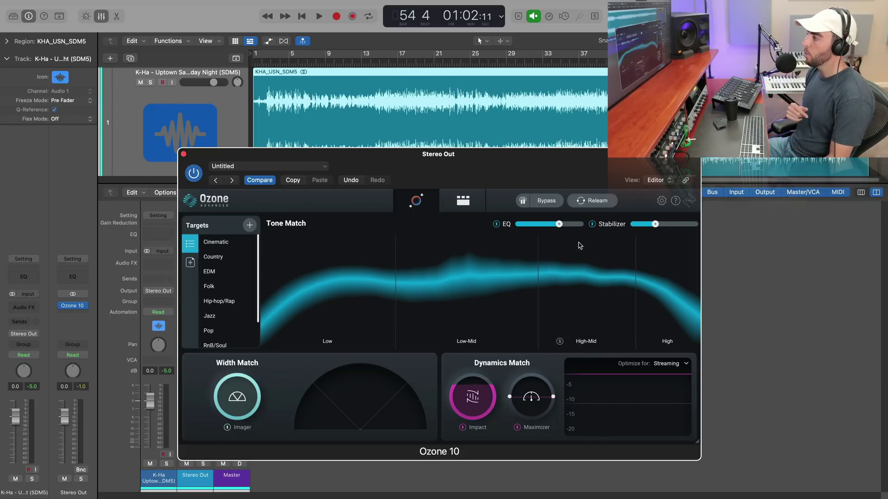
drag(564, 225, 550, 226)
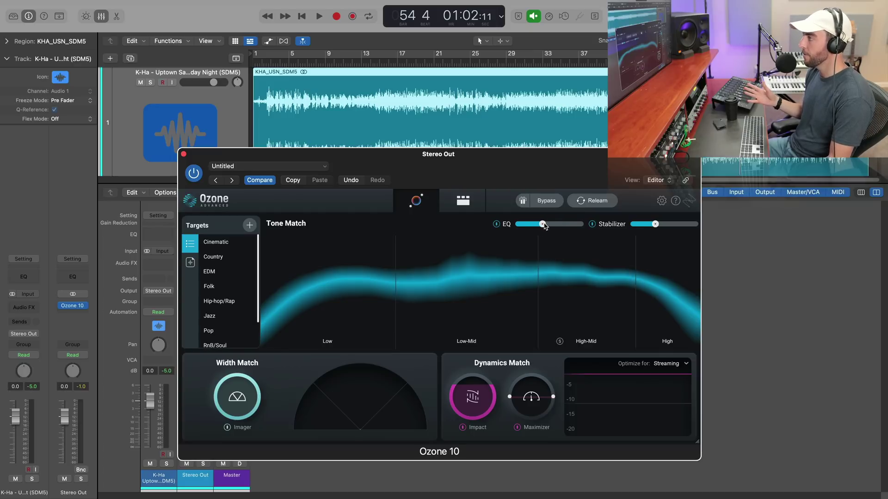
drag(654, 224, 651, 225)
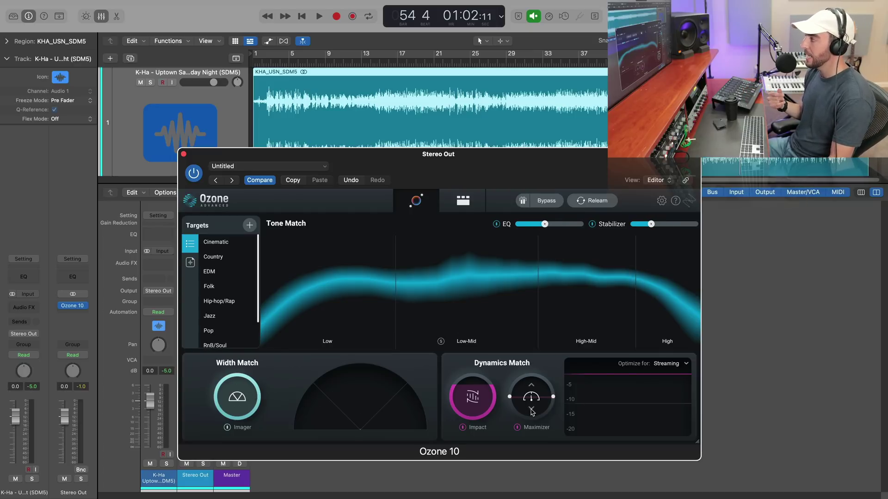
Look through the genre targets and the custom reference targets, and return to the genre list.
scroll(217, 286, down, 3)
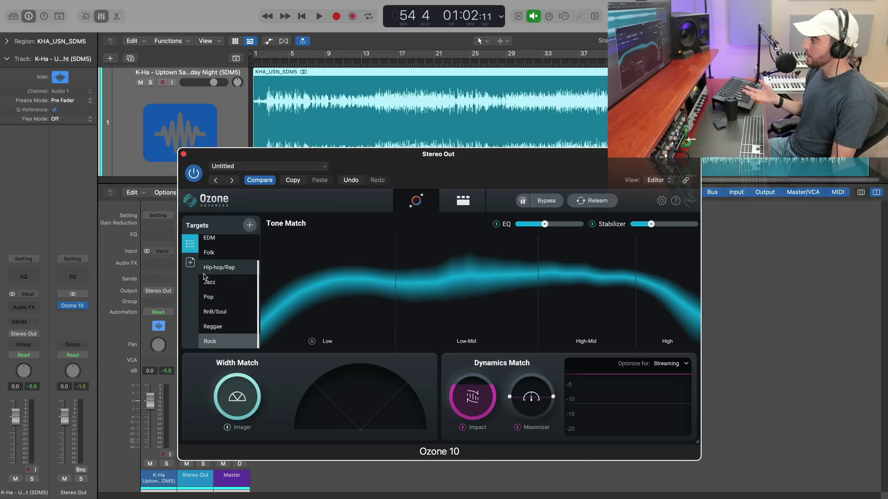
click(190, 263)
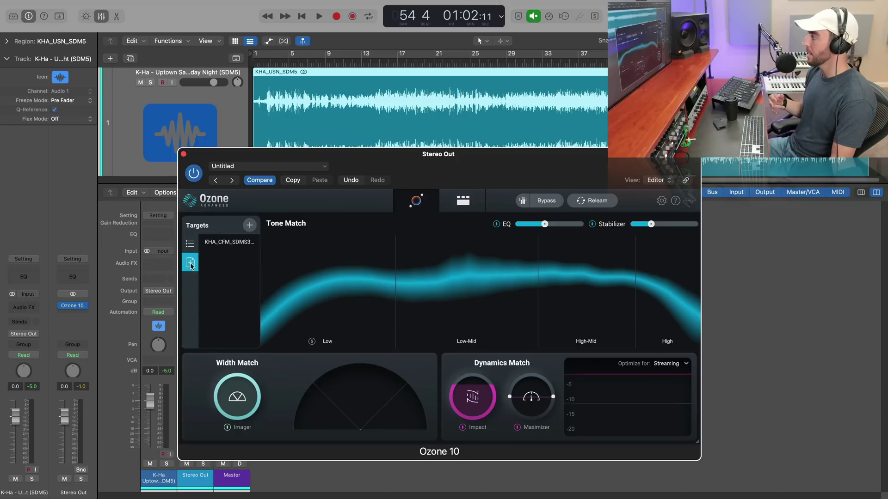
click(189, 243)
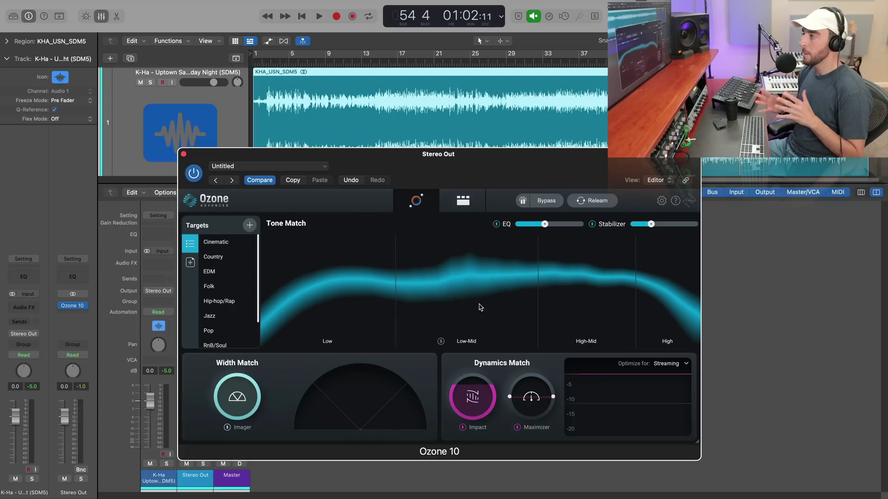